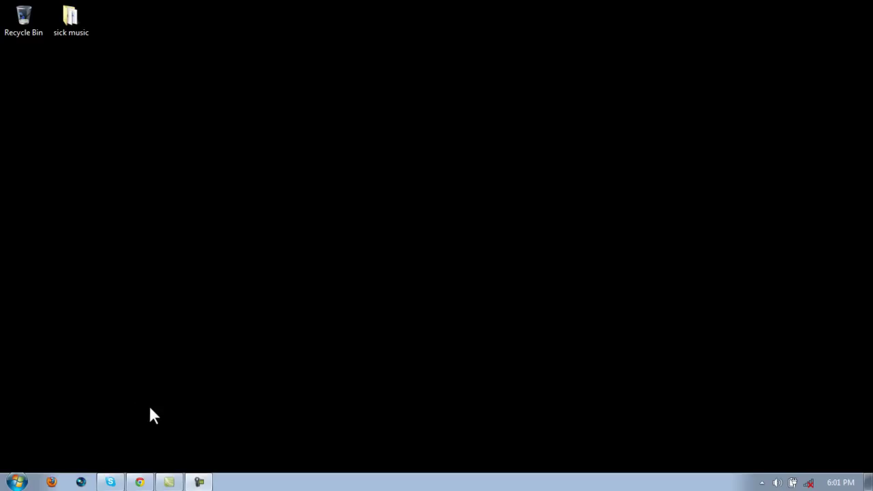
Step: Start Sony Vegas Pro 11.0 from its taskbar icon
click(82, 482)
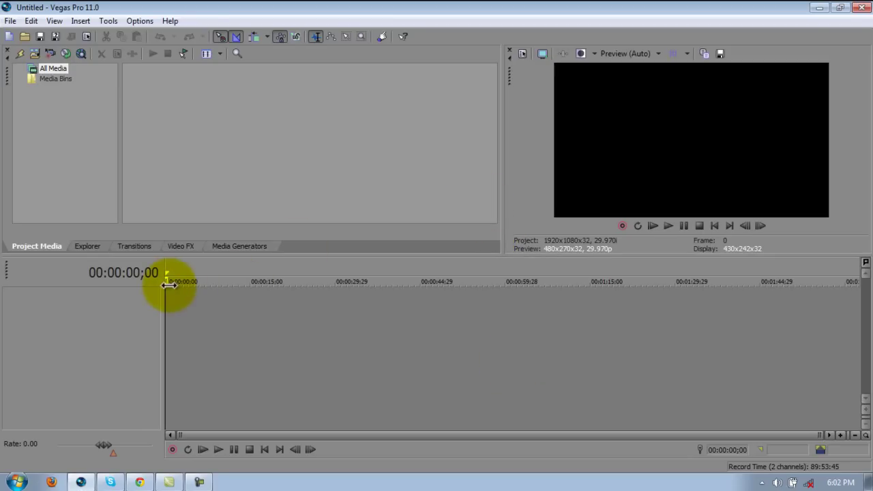
Step: Import MVI_4437.MOV from the VE Video folder into Project Media
mouse_move(169, 279)
mouse_down()
mouse_move(250, 279)
mouse_move(170, 279)
mouse_up()
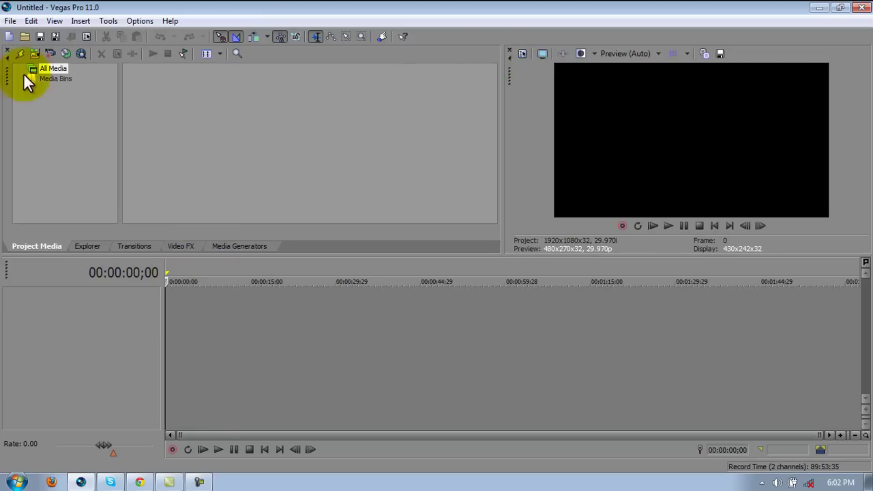
click(10, 20)
mouse_move(80, 143)
click(184, 146)
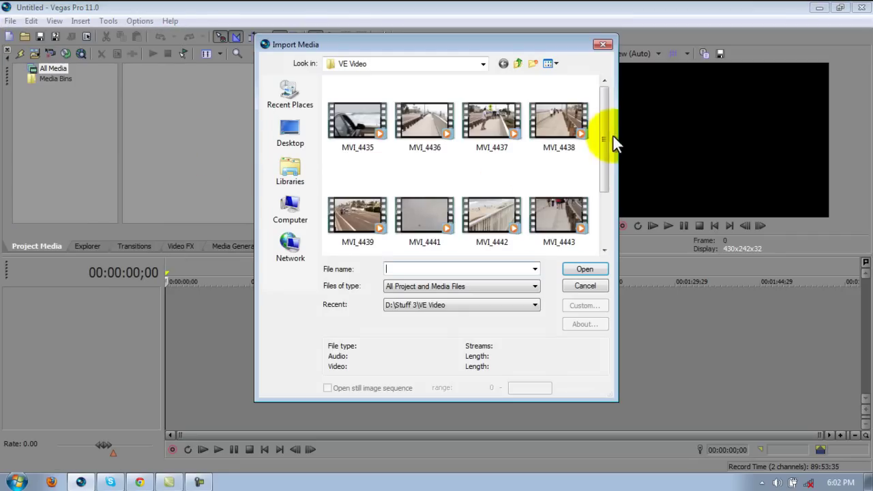
drag(605, 134, 526, 127)
click(504, 122)
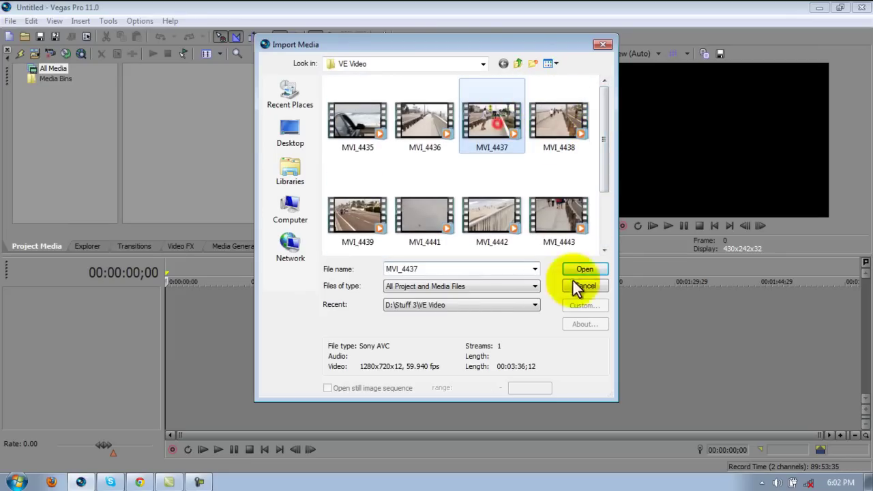
click(585, 269)
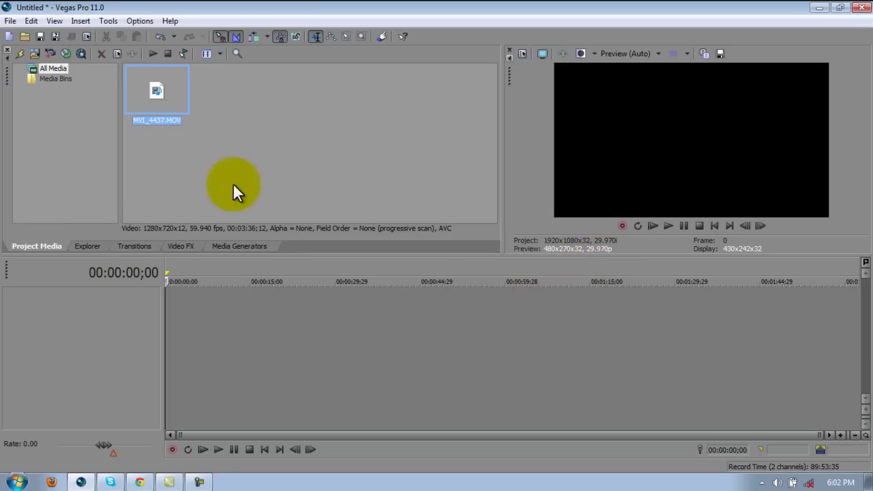
Step: Place MVI_4437.MOV on the timeline and preview it with J, K and L playback
drag(172, 99, 167, 294)
key(space)
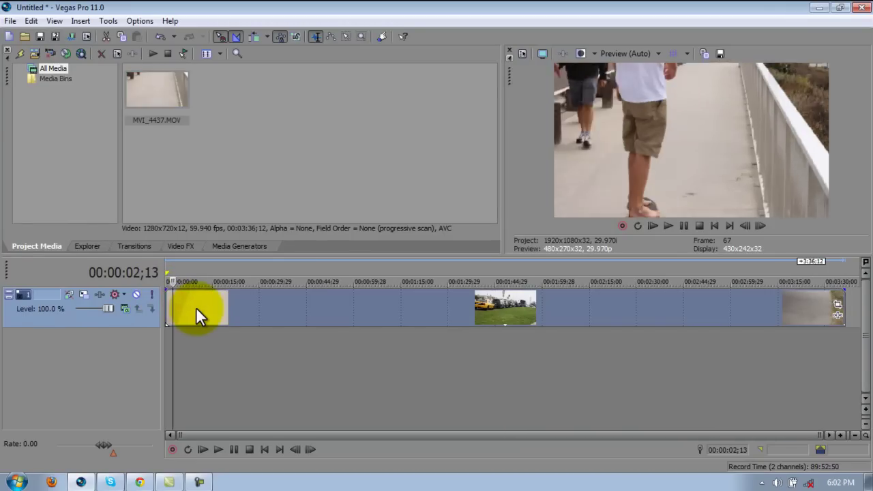
key(j)
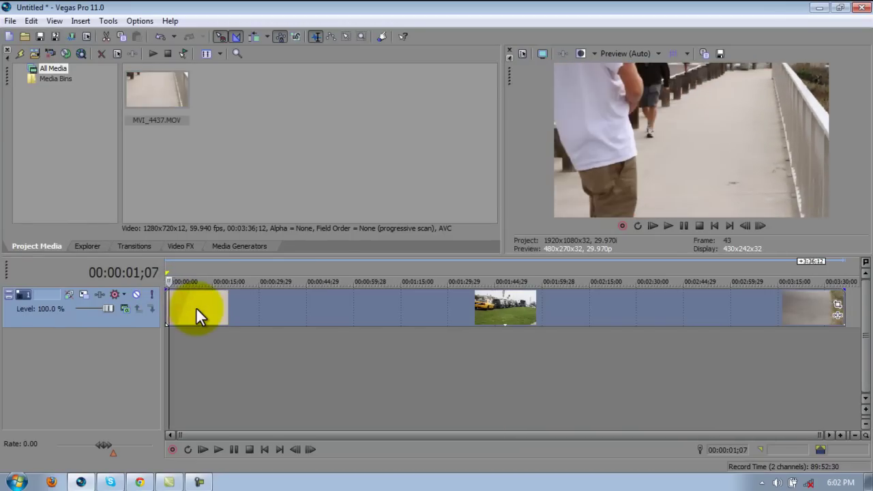
key(l)
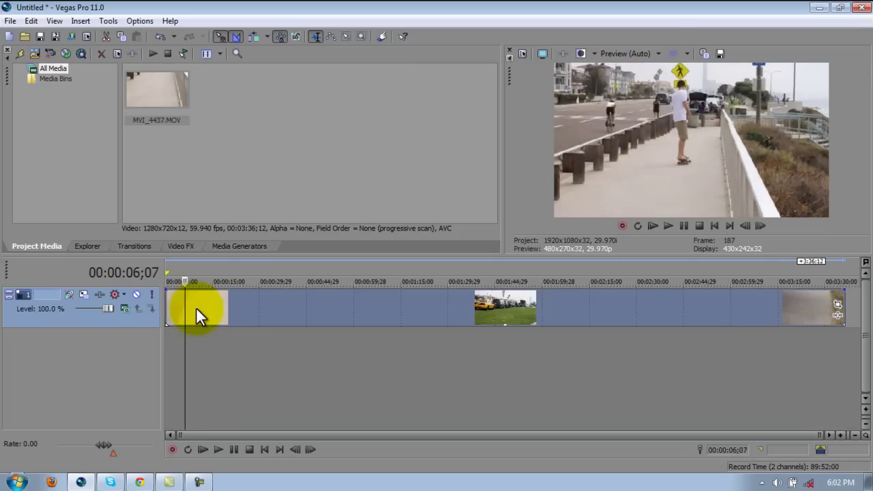
key(j)
key(k)
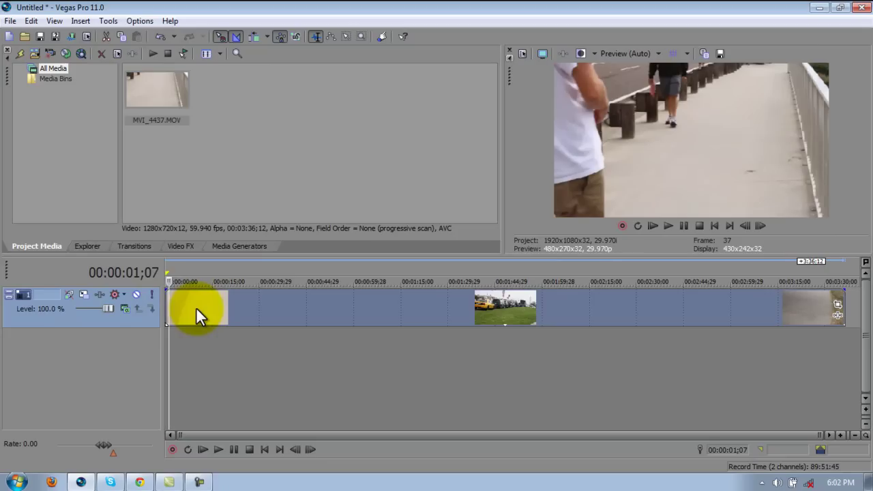
key(l)
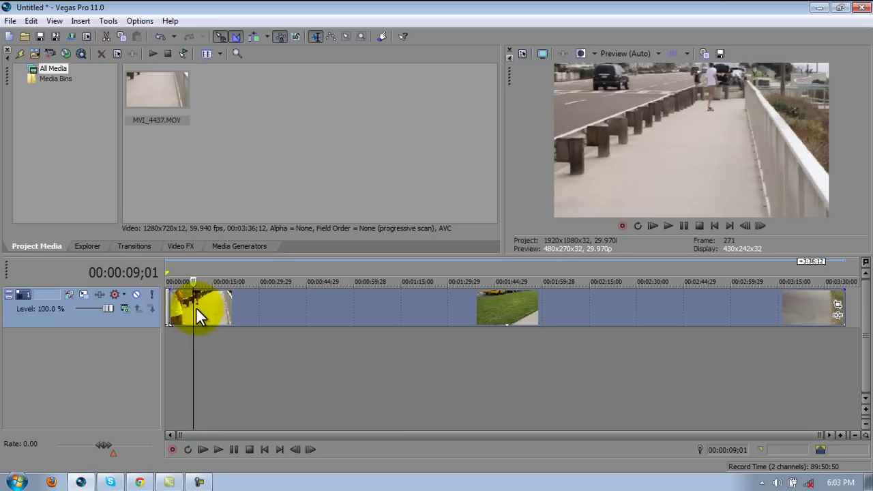
Step: Split the clip at the playhead, delete the long remainder, and select the trimmed event
key(s)
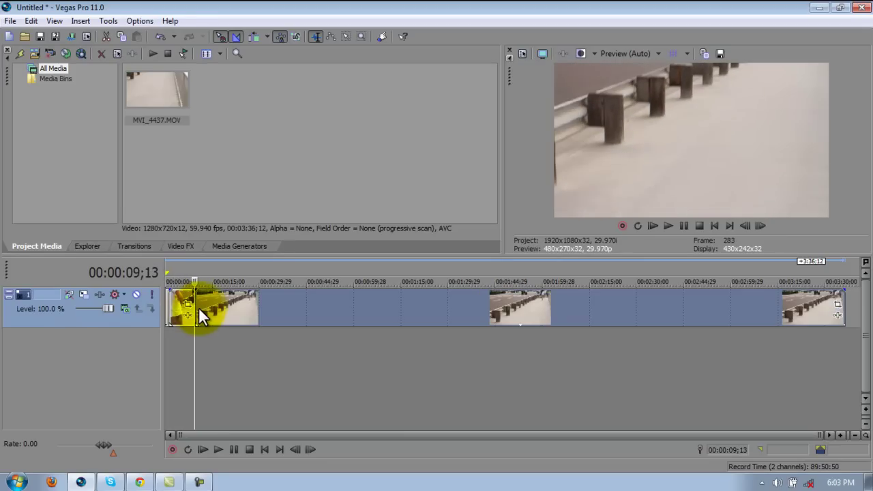
click(223, 309)
click(289, 304)
click(386, 300)
click(500, 305)
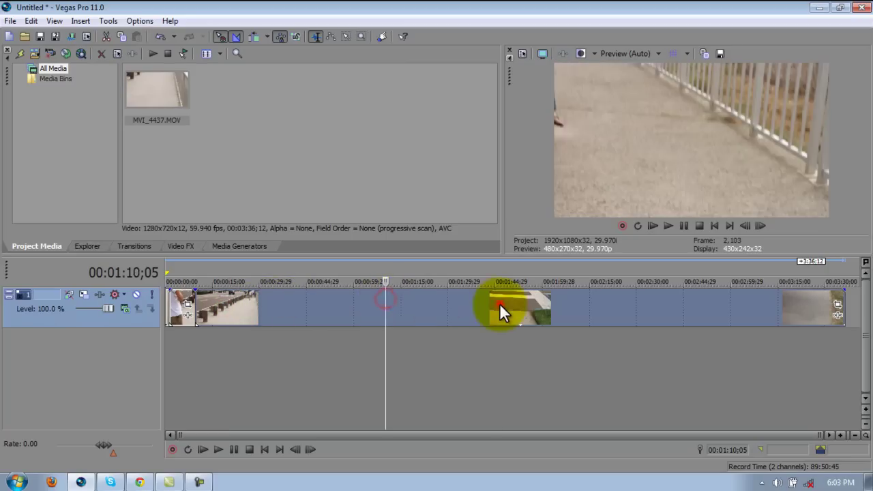
click(575, 303)
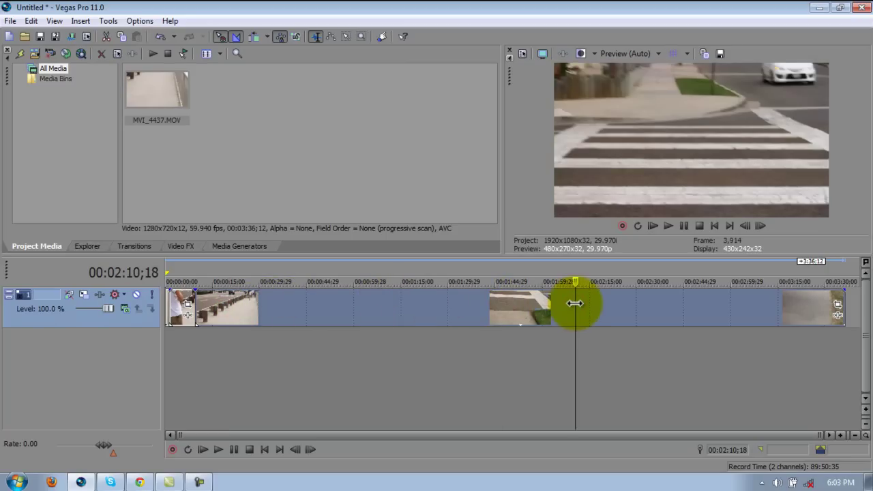
key(Delete)
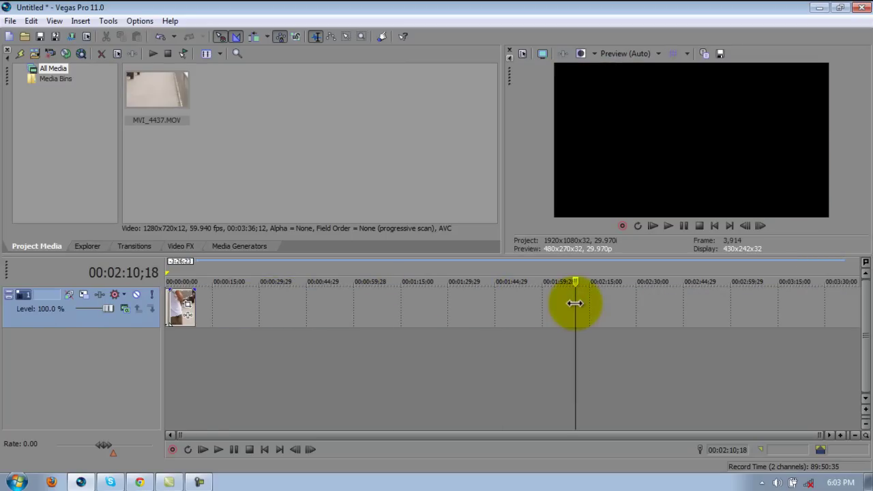
click(167, 303)
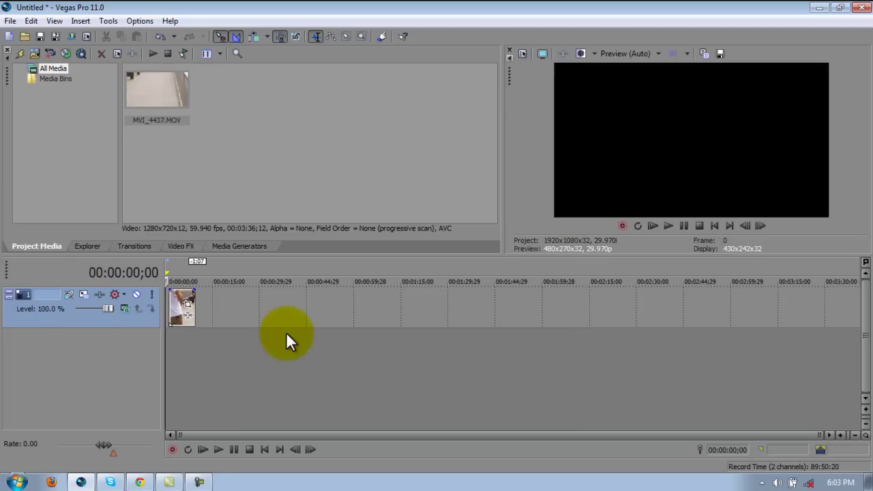
click(171, 306)
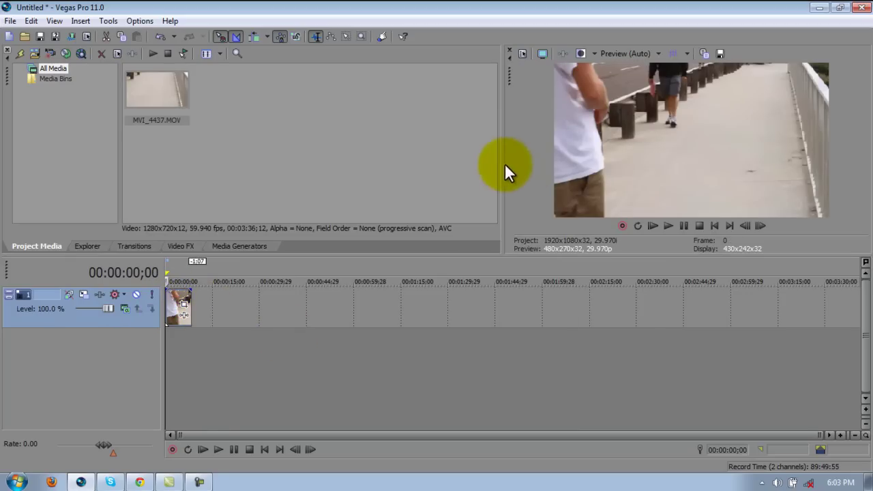
Step: Enlarge the preview, then turn off Maintain aspect ratio and choose Disable resample in the event's Properties
drag(503, 164, 349, 170)
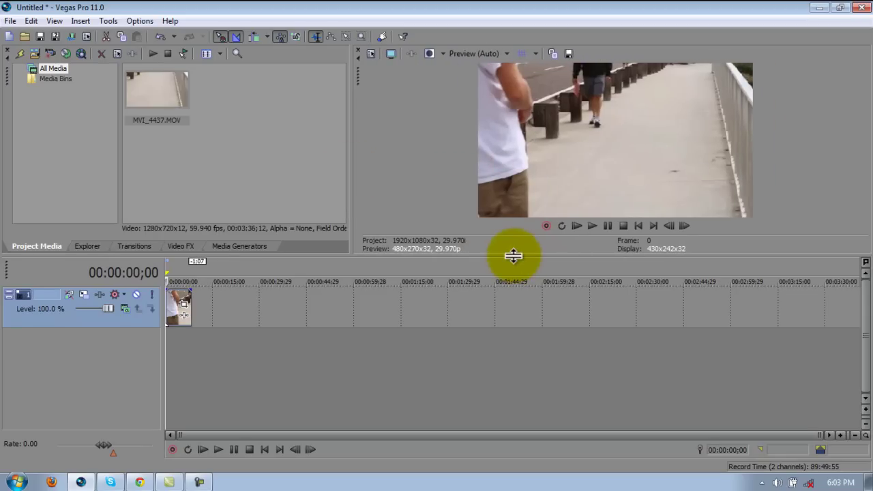
drag(512, 256, 512, 315)
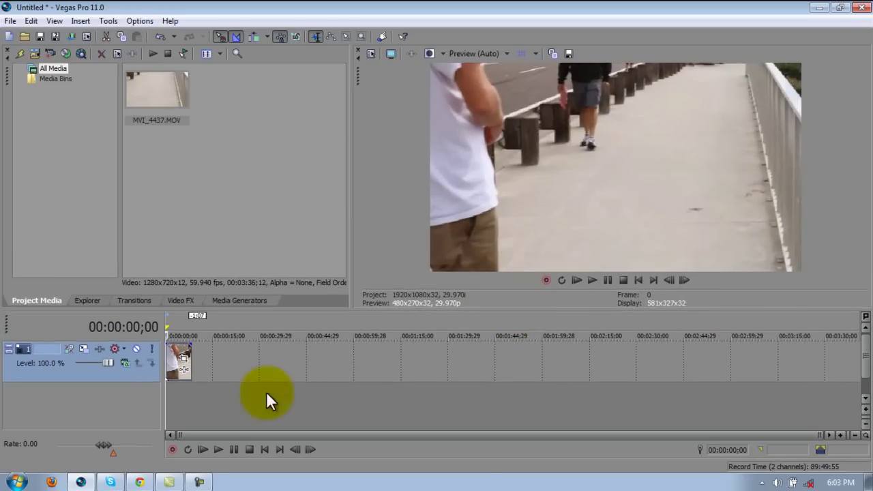
right_click(172, 352)
click(220, 464)
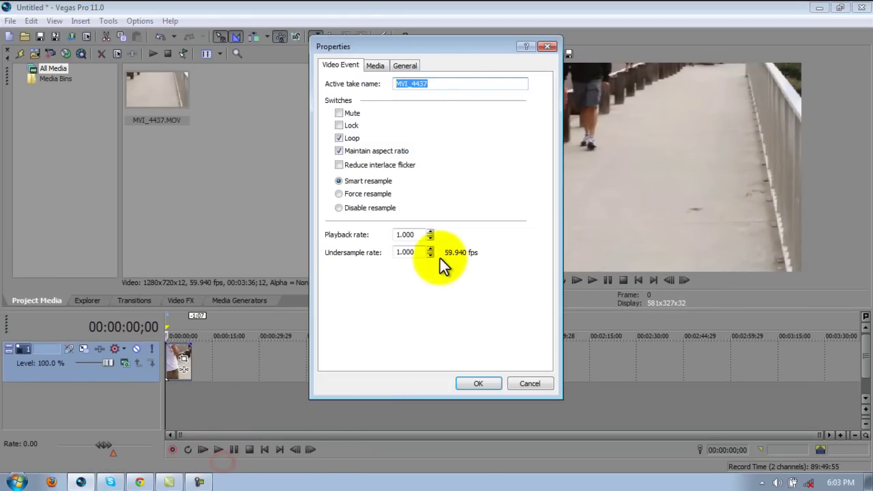
click(341, 152)
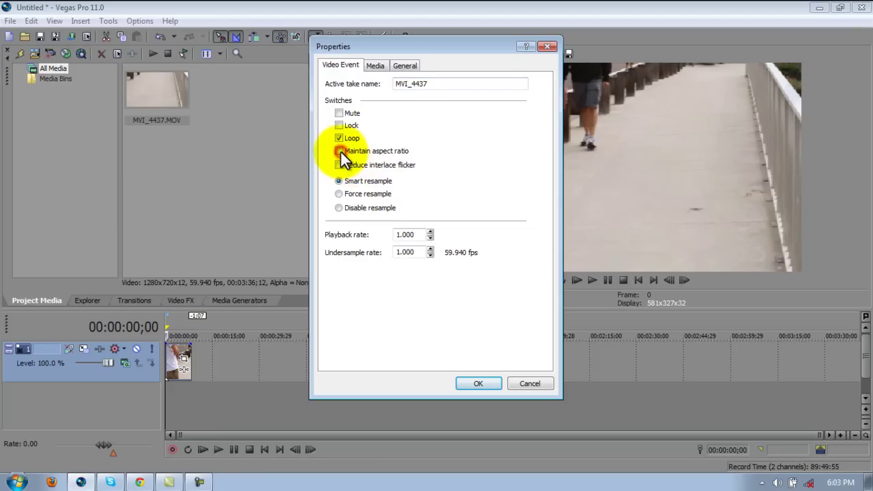
click(340, 208)
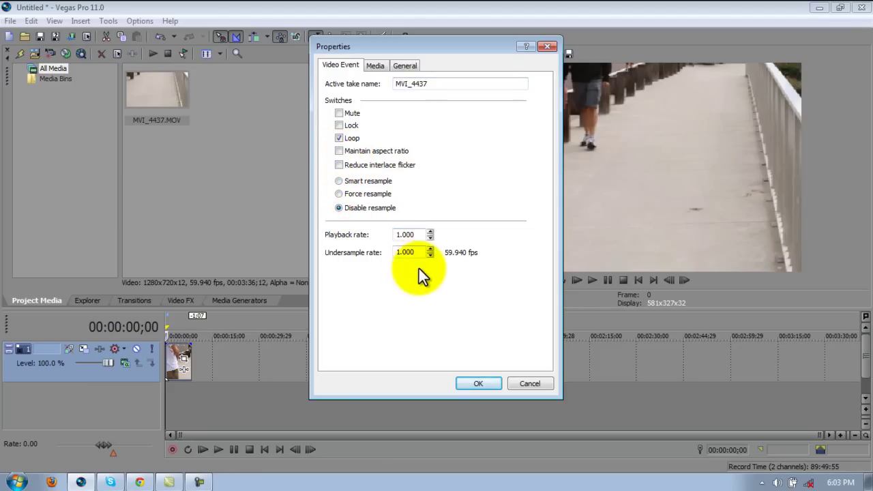
click(477, 383)
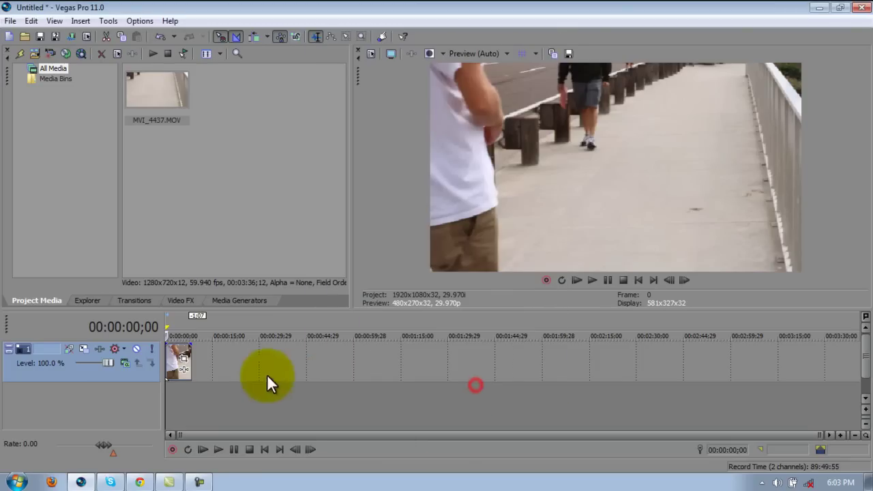
Step: Check frames inside the trimmed clip and return to the timeline start
click(174, 352)
click(182, 349)
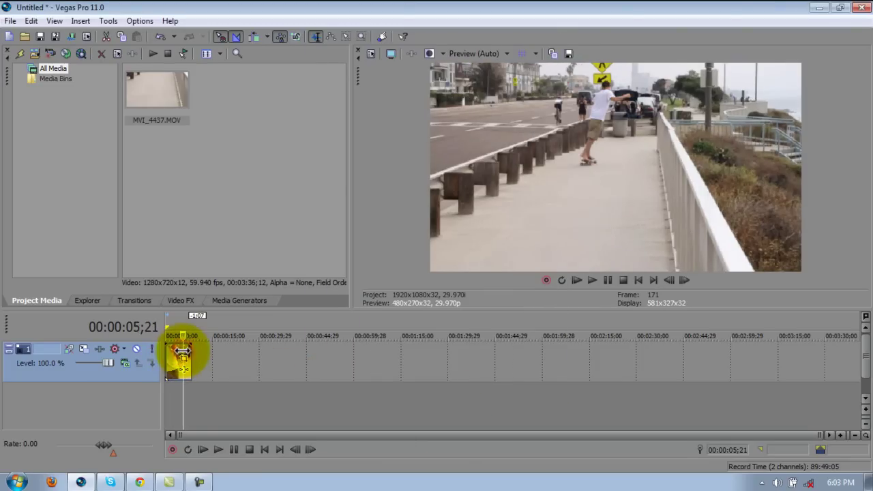
click(172, 351)
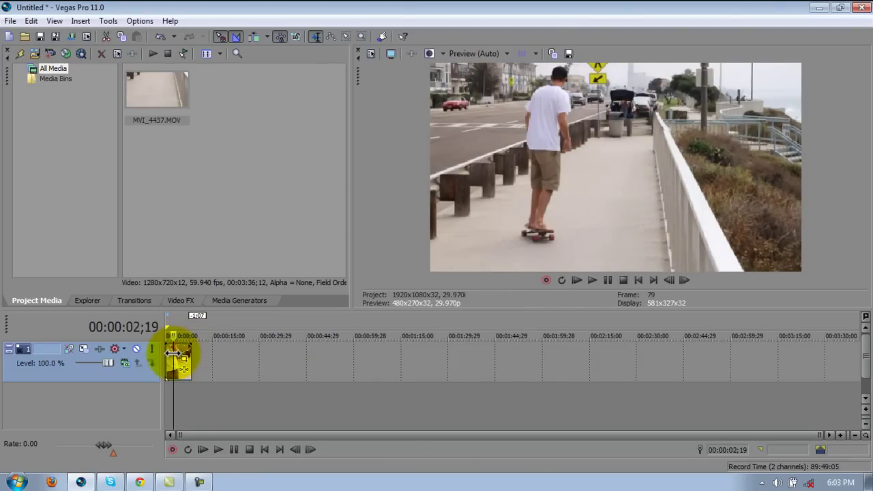
key(Home)
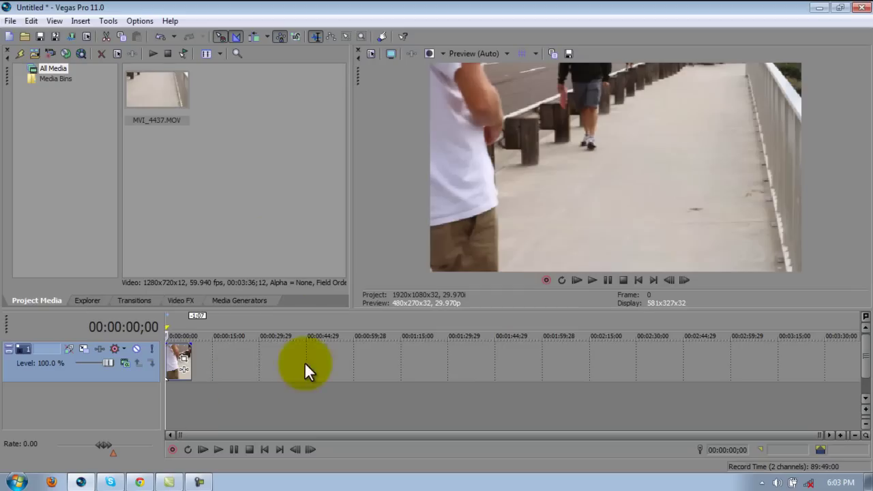
Step: Open Project Properties and scroll the Template dropdown down to PVR 59.94
click(372, 53)
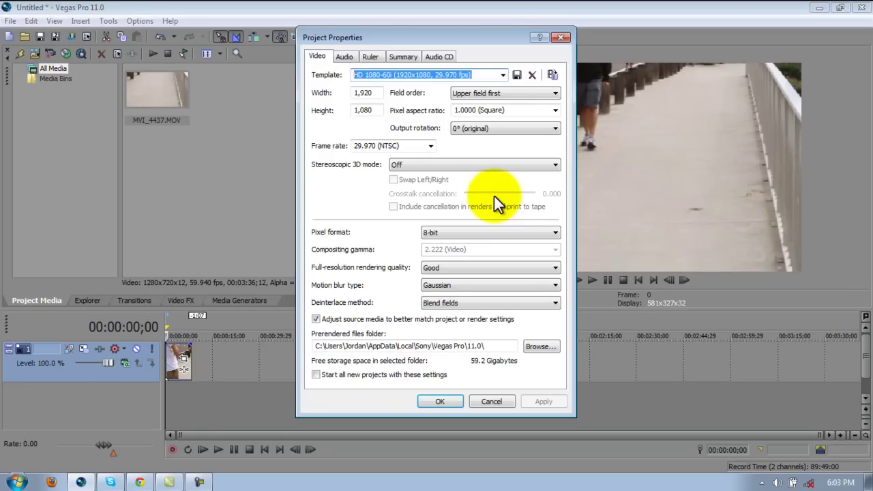
drag(486, 38, 711, 111)
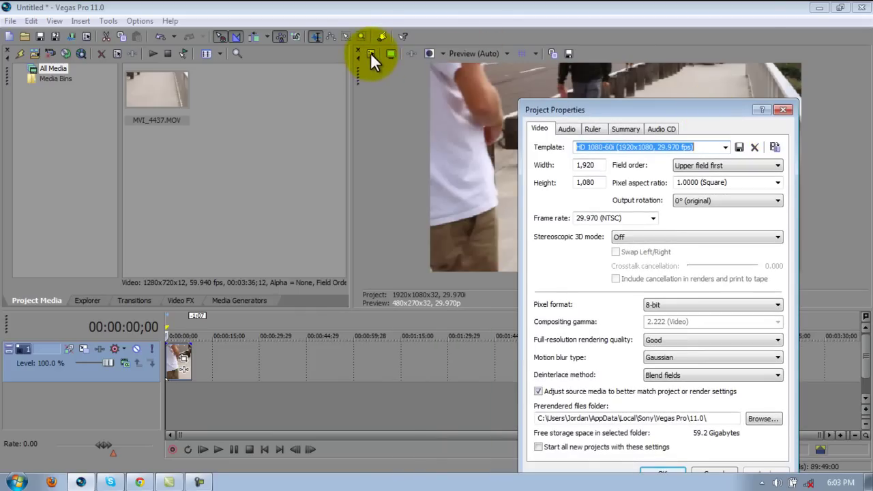
drag(625, 107, 420, 33)
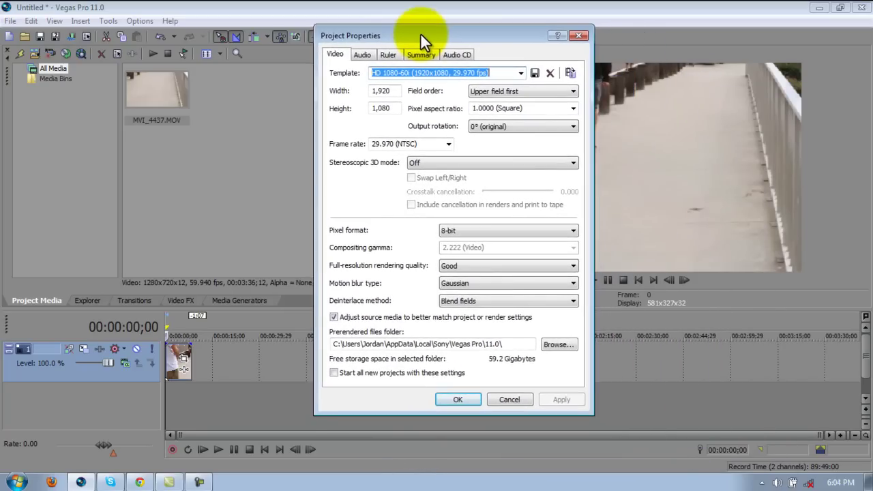
click(520, 72)
scroll(446, 96, up, 1)
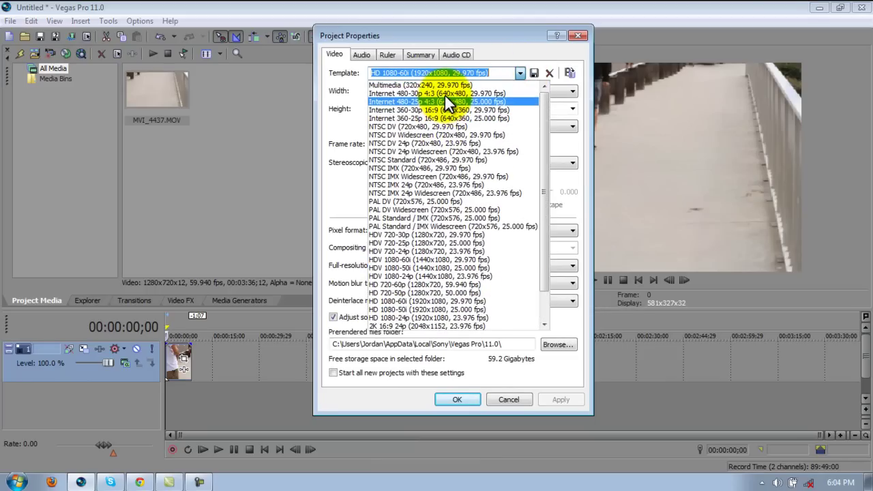
scroll(444, 94, down, 2)
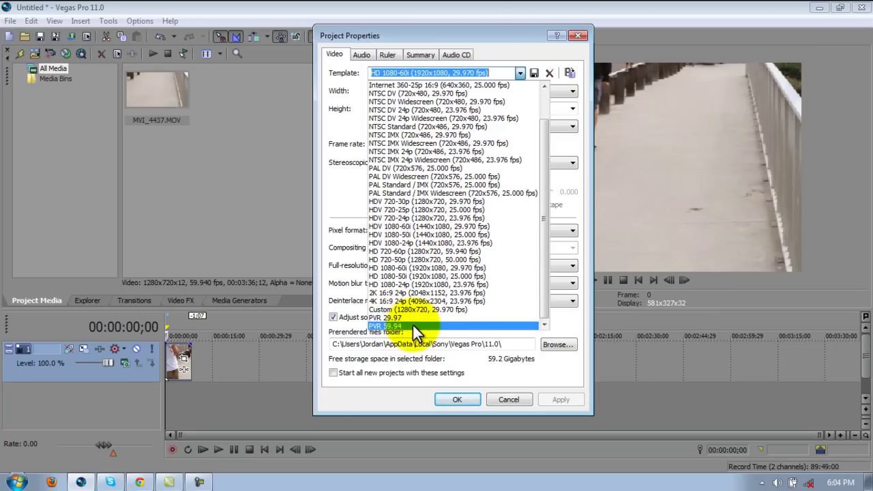
Step: Pick the PVR 59.94 template (1280x720, 59.940 fps), set rendering quality to Best, and apply
click(412, 325)
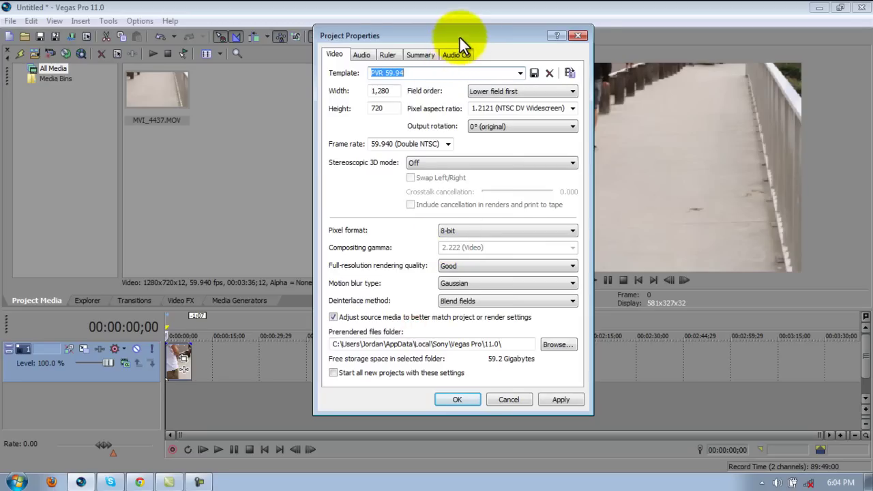
drag(459, 36, 430, 71)
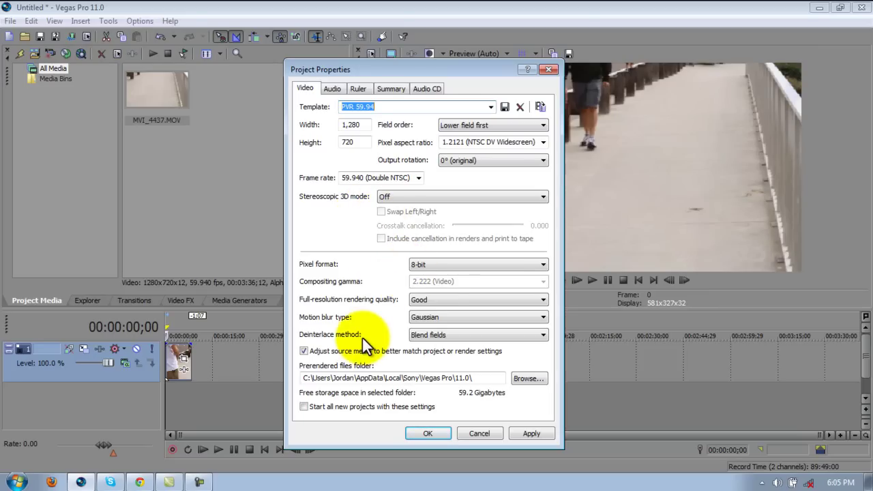
click(440, 299)
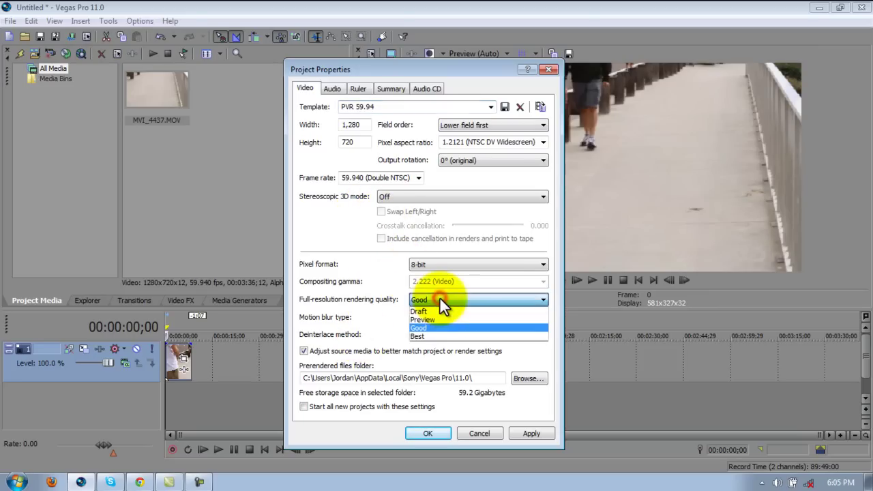
click(431, 336)
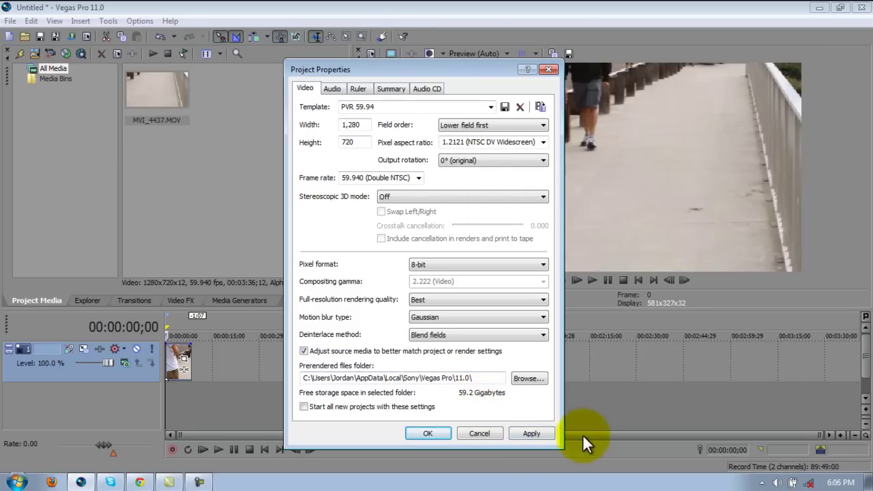
click(531, 434)
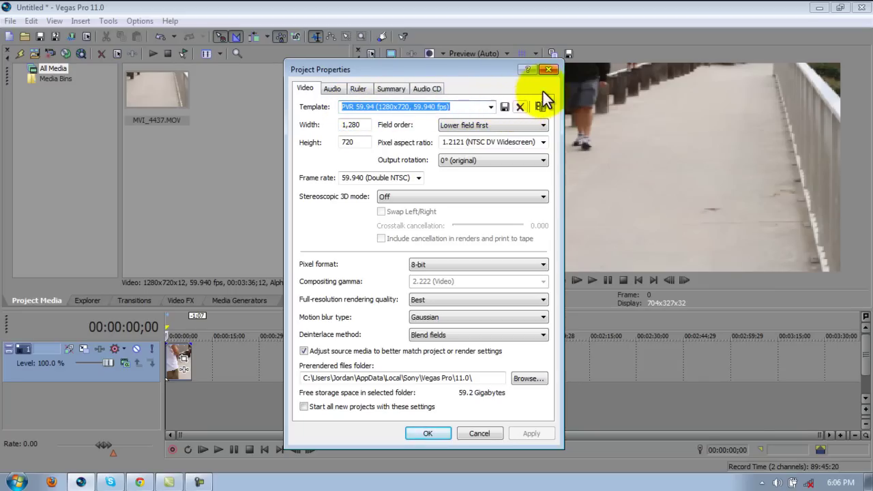
Step: Close Project Properties unchanged and play the trimmed MVI_4437 clip from the start
click(491, 107)
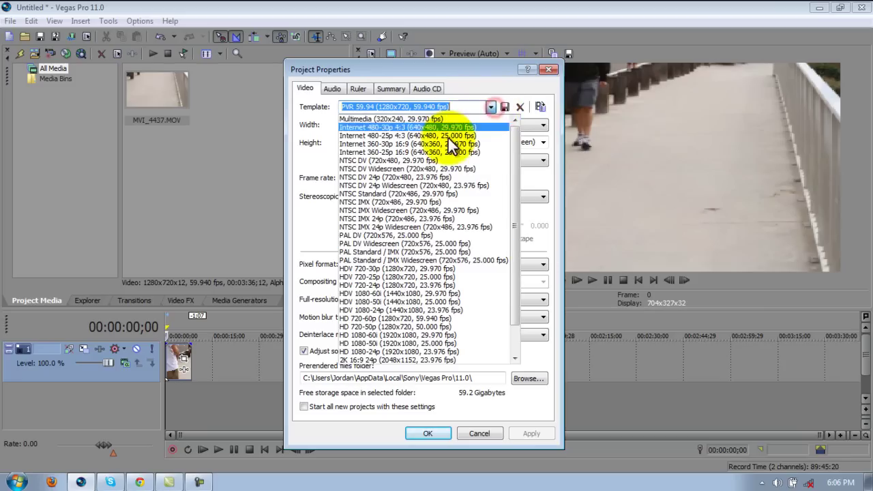
click(486, 80)
click(549, 70)
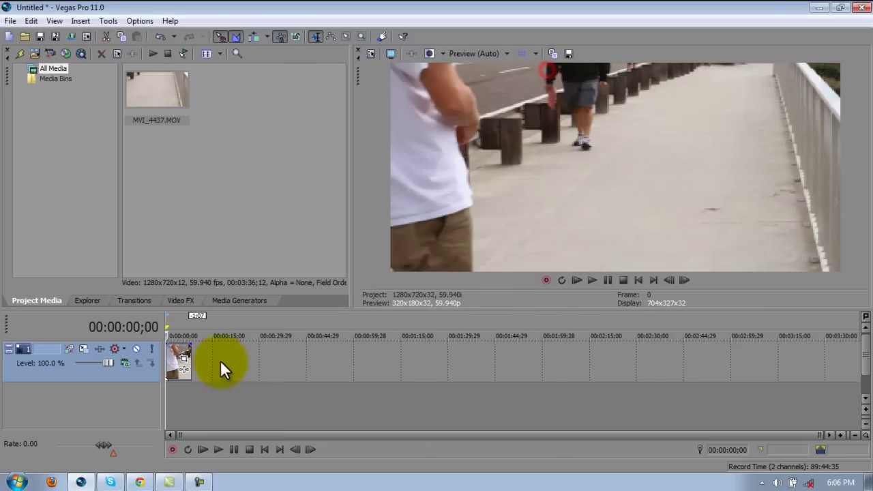
click(172, 352)
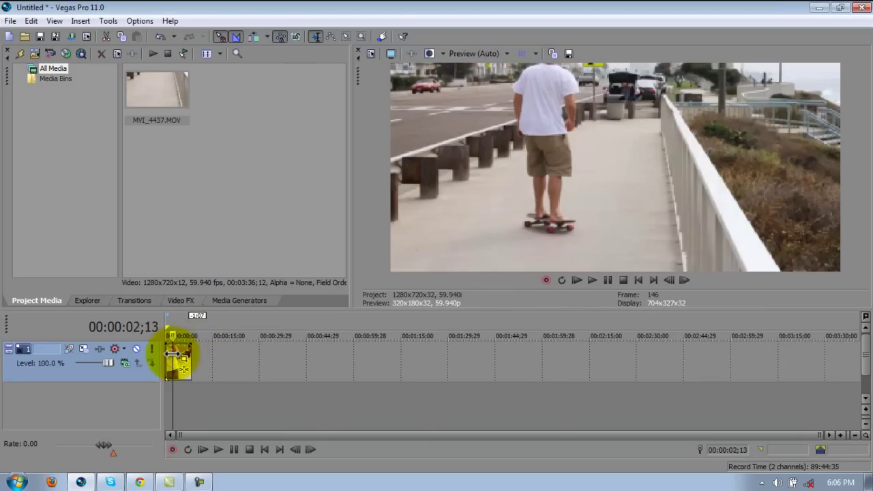
key(space)
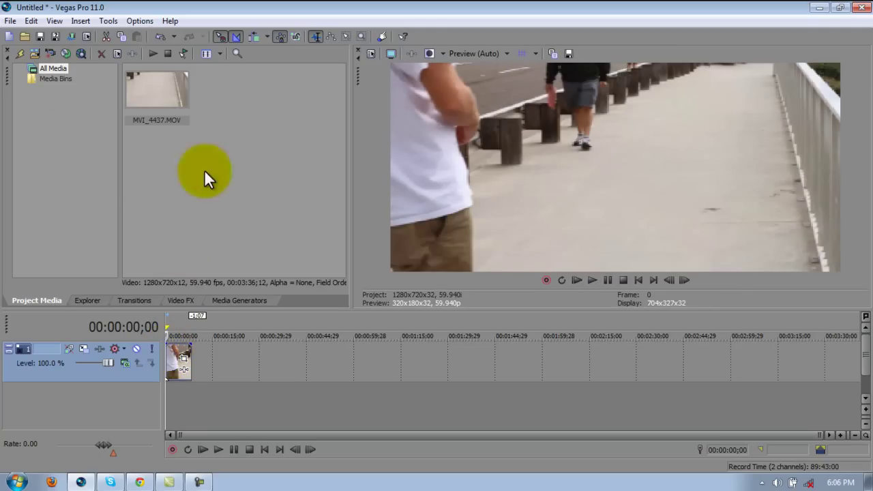
Step: Open File > Render As and reposition and widen the render window
click(10, 21)
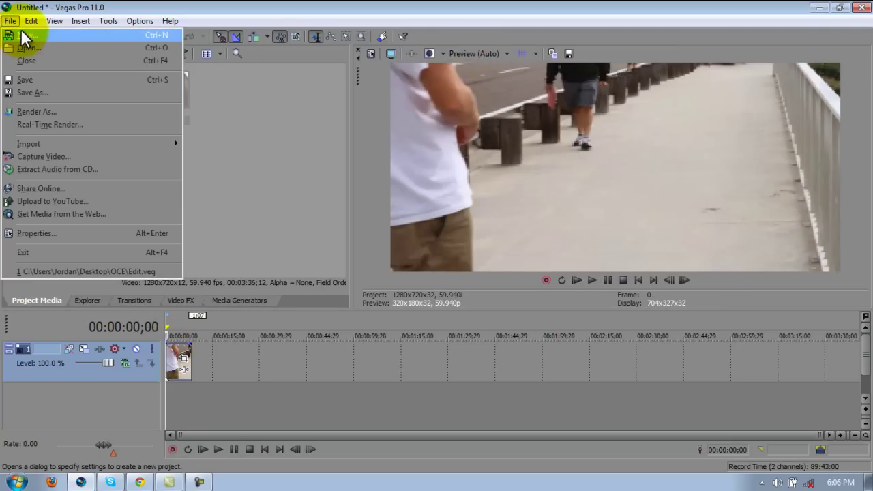
click(63, 110)
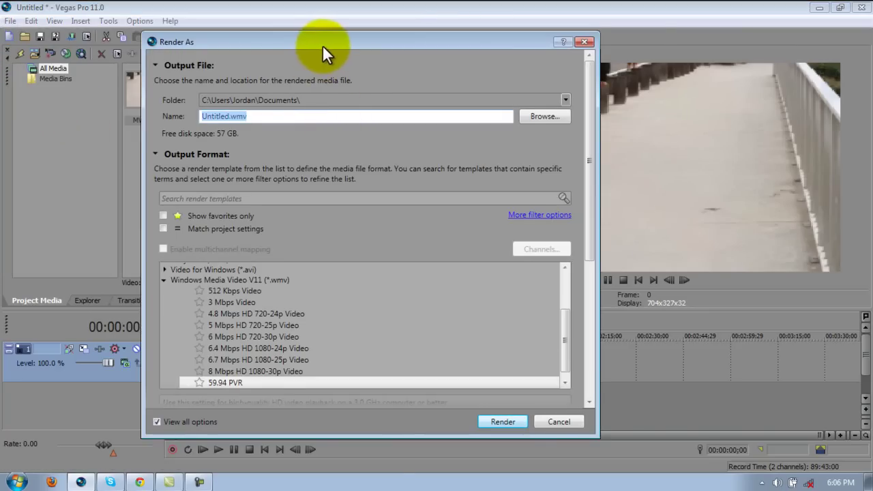
drag(328, 44, 494, 8)
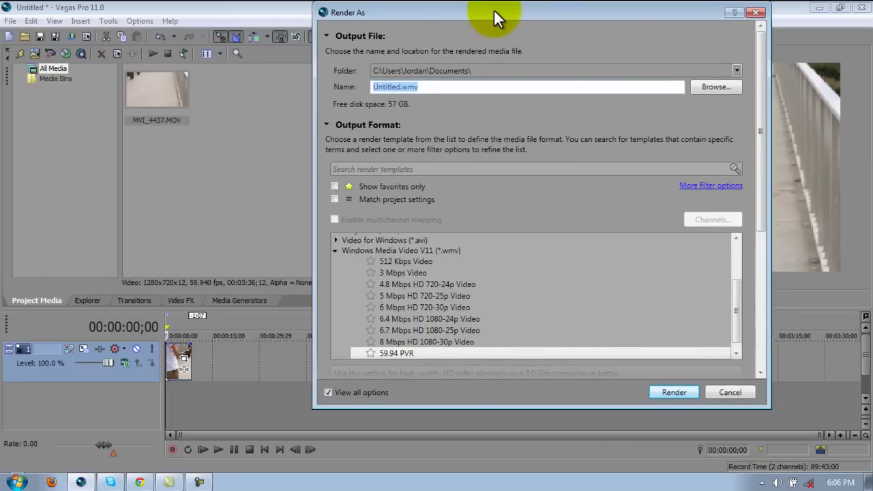
scroll(545, 171, down, 3)
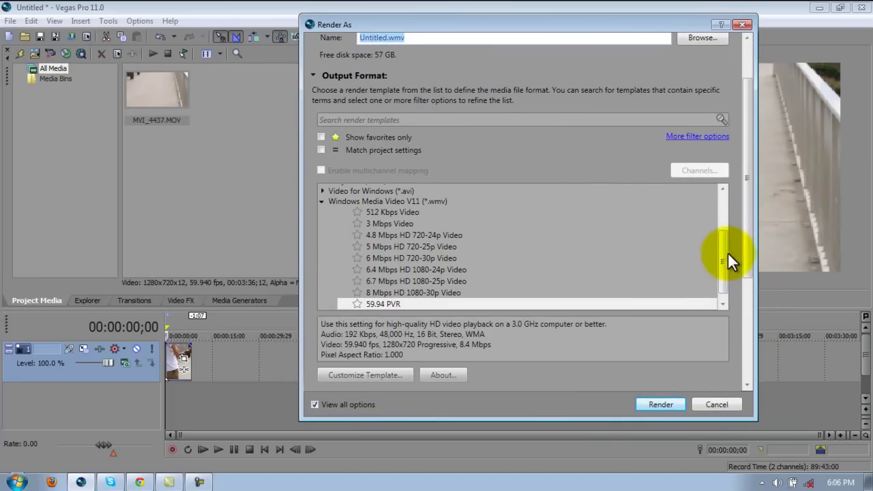
drag(727, 253, 607, 243)
Step: Expand Windows Media Video V11 (*.wmv) and compare the 512 Kbps and 4.8 Mbps HD 720-24p templates
click(407, 208)
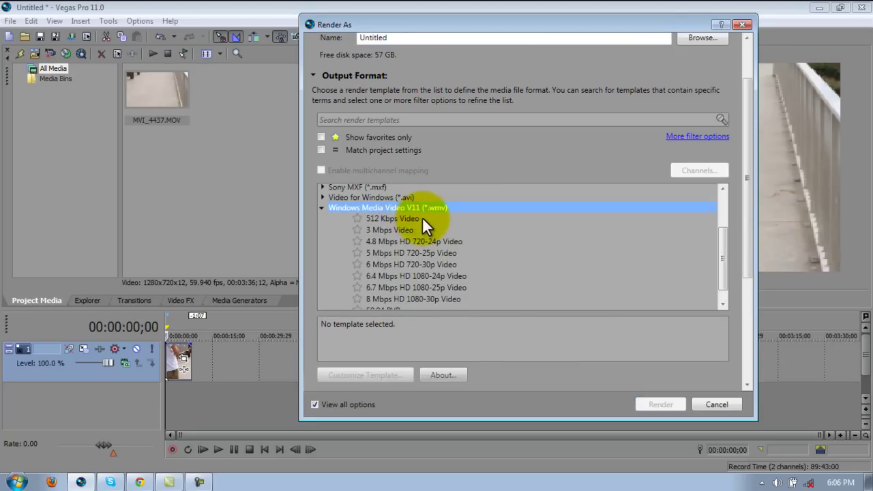
scroll(498, 234, up, 2)
scroll(497, 234, down, 3)
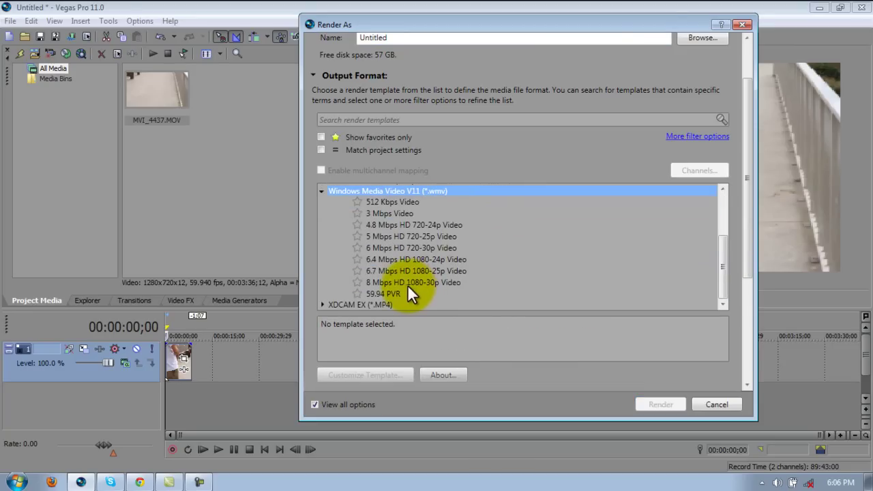
click(408, 203)
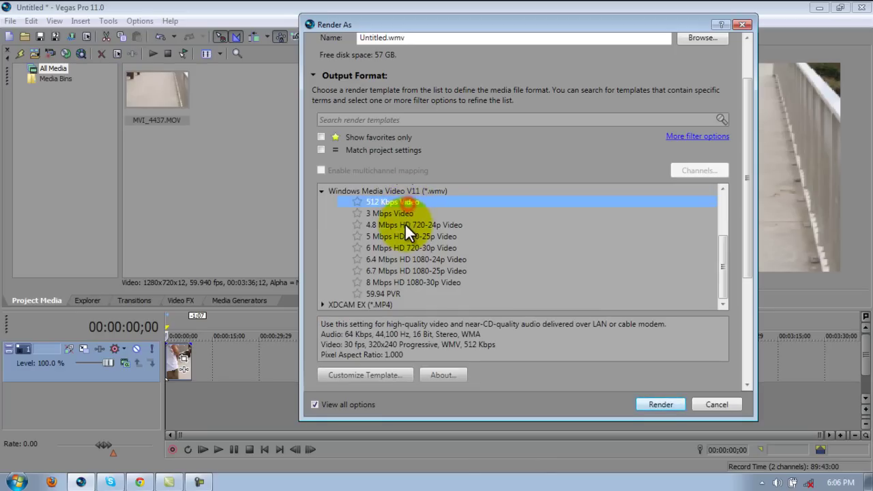
click(404, 223)
click(405, 202)
Step: Compare the 512 Kbps and 3 Mbps WMV templates and glance at 512 Kbps custom settings
click(398, 225)
click(398, 203)
click(395, 212)
click(397, 202)
click(373, 375)
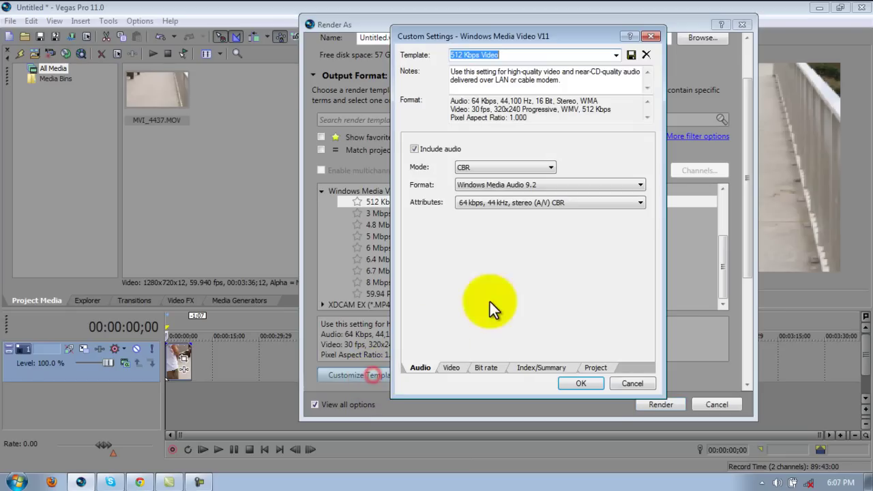
click(653, 36)
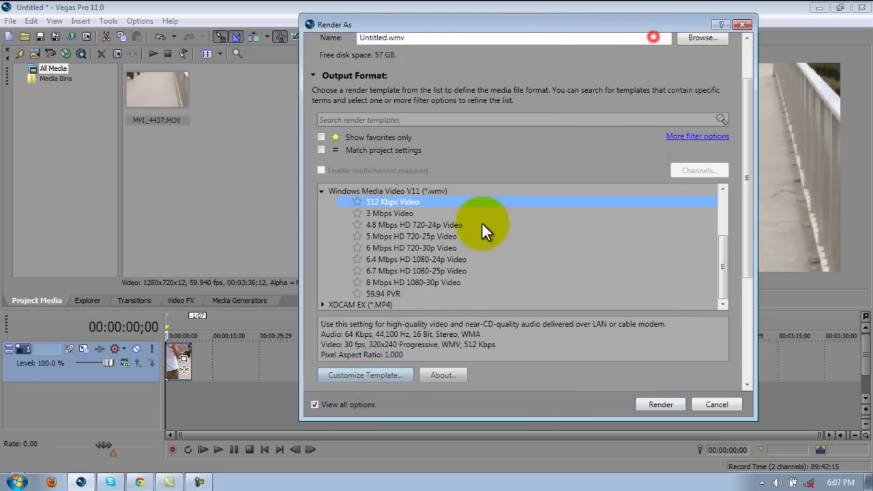
Step: Review the 59.94 PVR template's Video, Bit rate, Index/Summary, Project and Audio settings
click(382, 294)
click(366, 375)
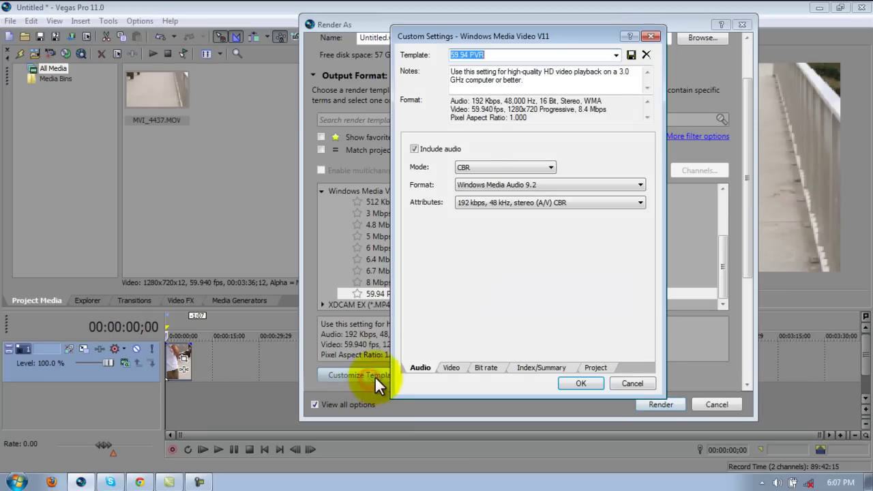
click(453, 369)
click(487, 368)
click(517, 369)
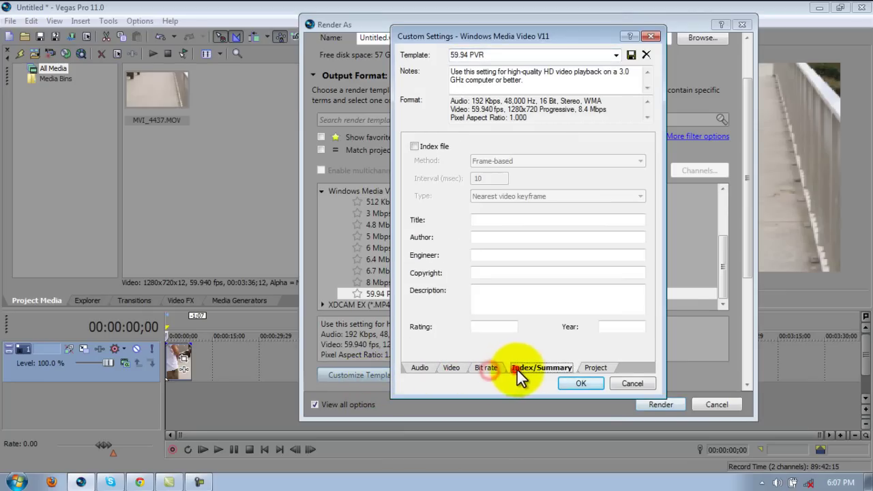
click(589, 368)
click(422, 367)
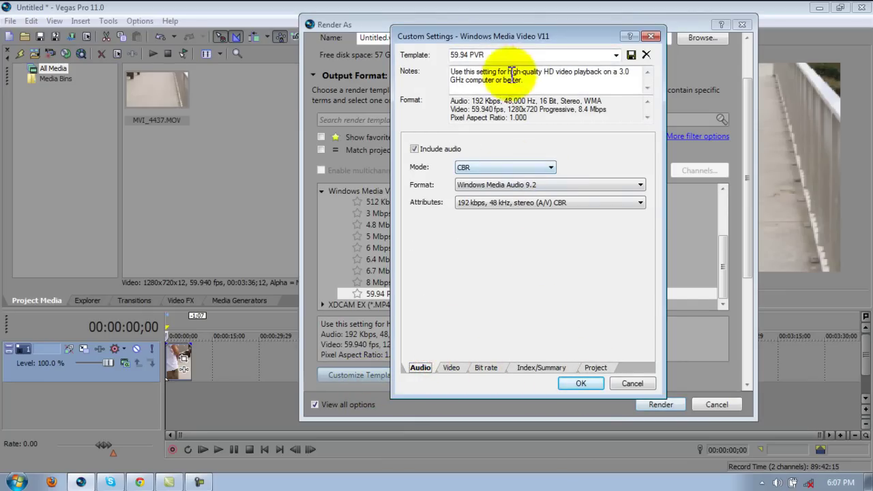
drag(511, 36, 616, 79)
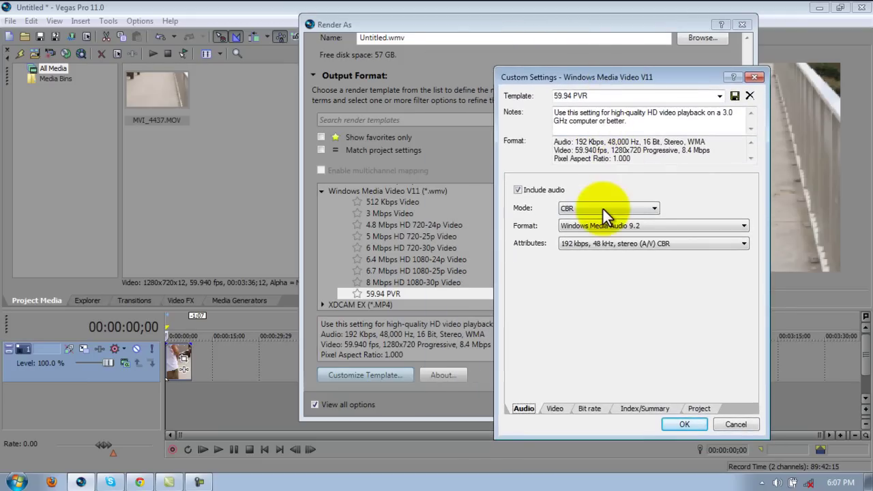
click(755, 77)
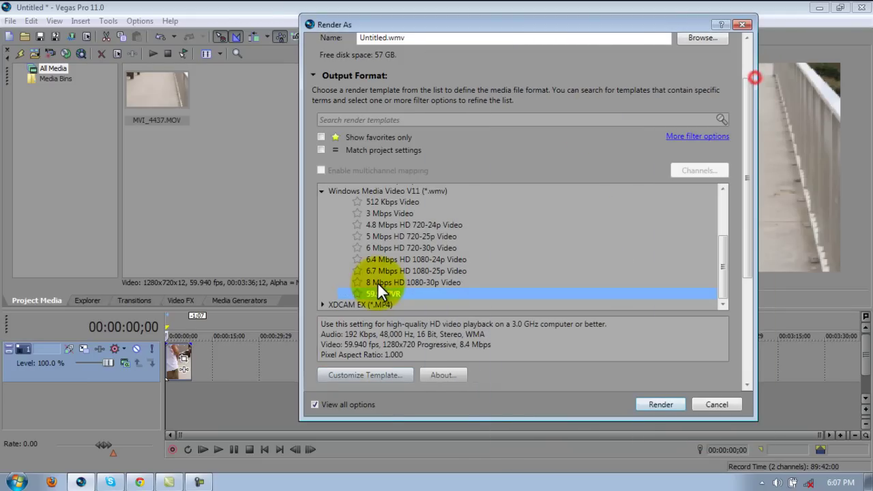
Step: Inspect the 8 Mbps HD 1080-30p template's settings, then reopen 59.94 PVR's Custom Settings
click(380, 282)
click(368, 375)
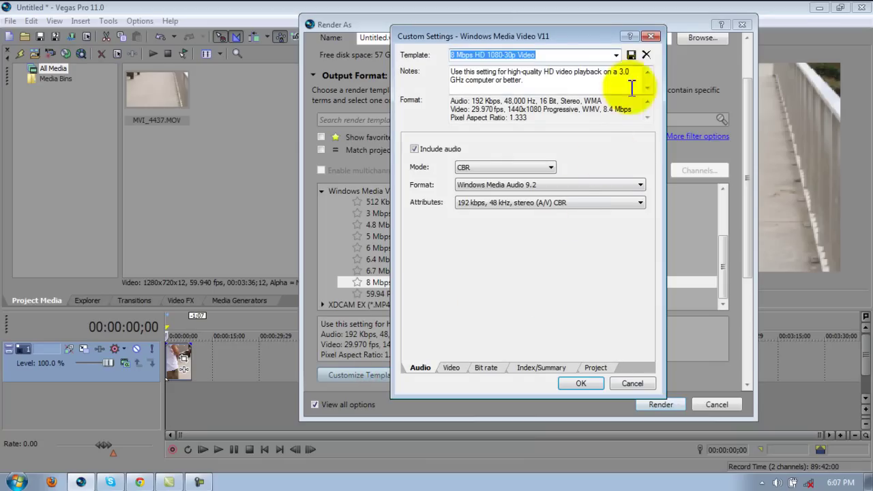
click(660, 36)
click(386, 293)
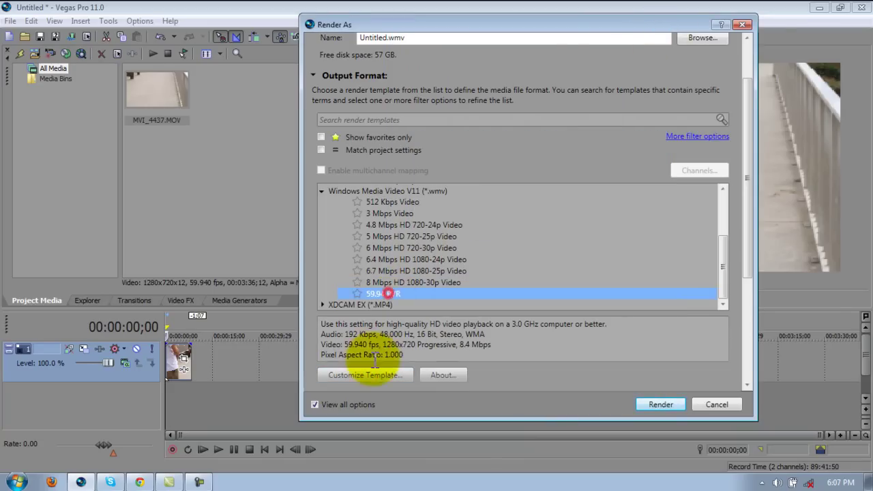
click(369, 376)
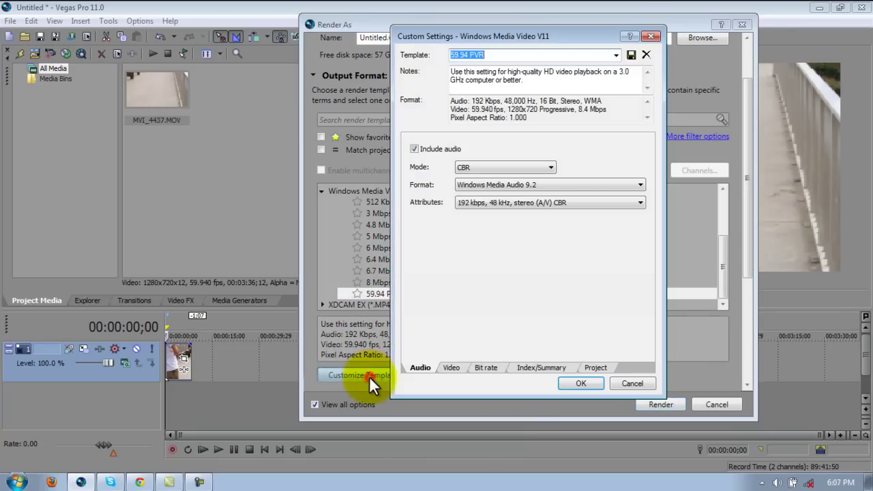
Step: Set audio to CBR, Windows Media Audio 9.2, 192 kbps, 48 kHz stereo
click(510, 166)
click(524, 166)
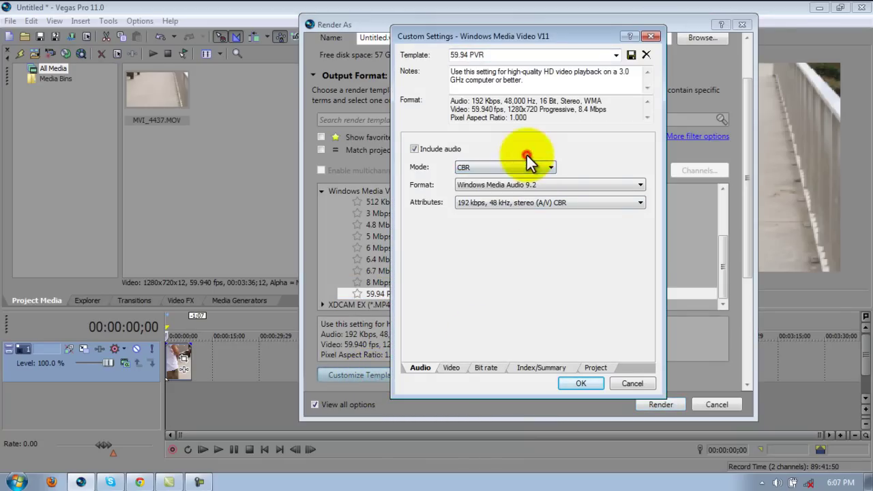
click(525, 191)
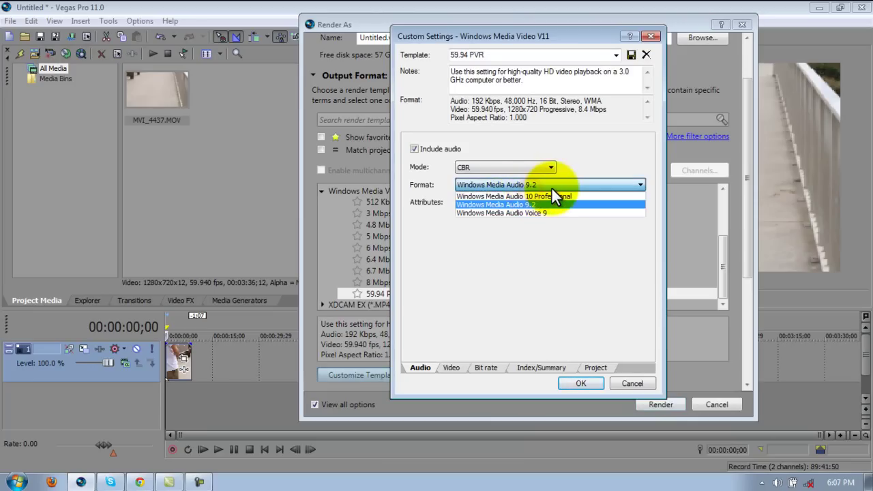
click(553, 201)
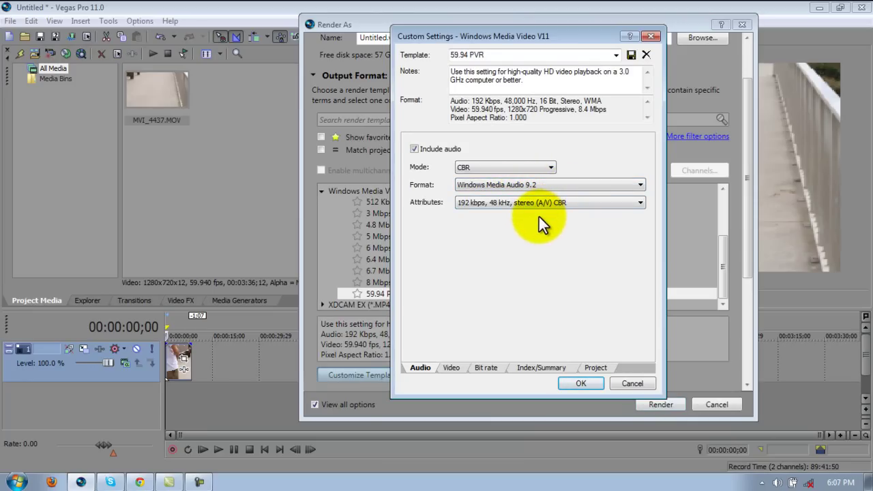
click(546, 198)
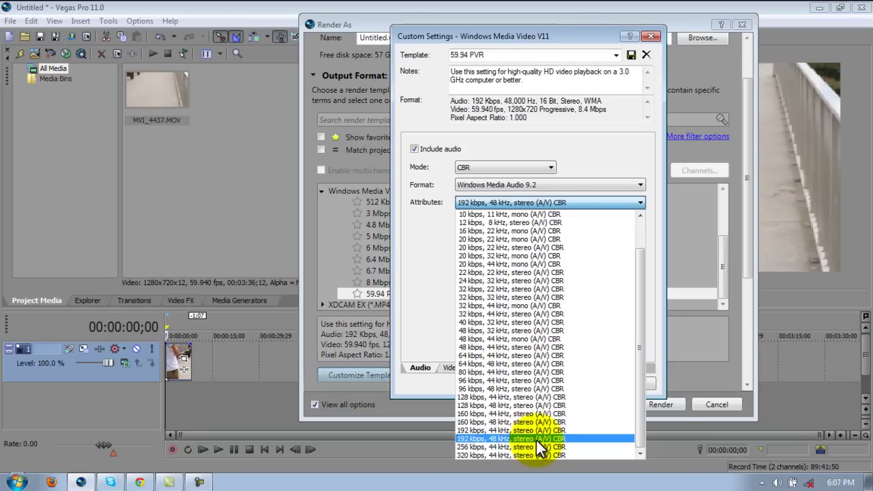
click(536, 439)
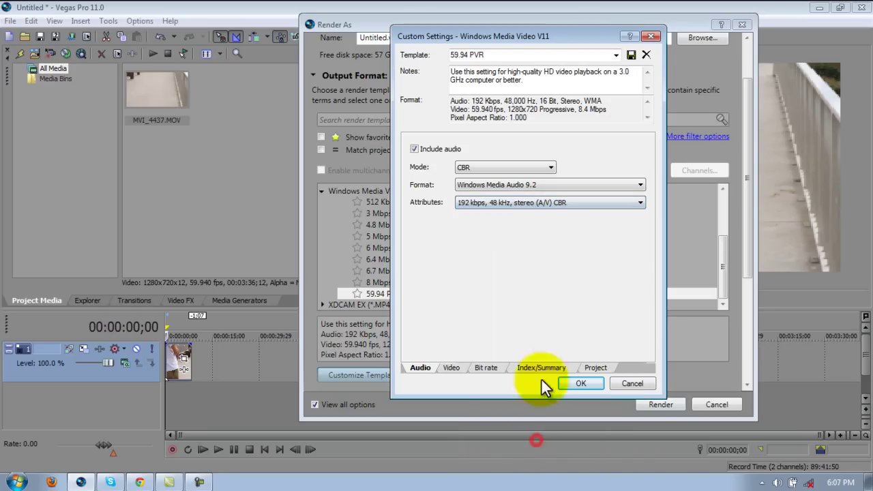
click(513, 201)
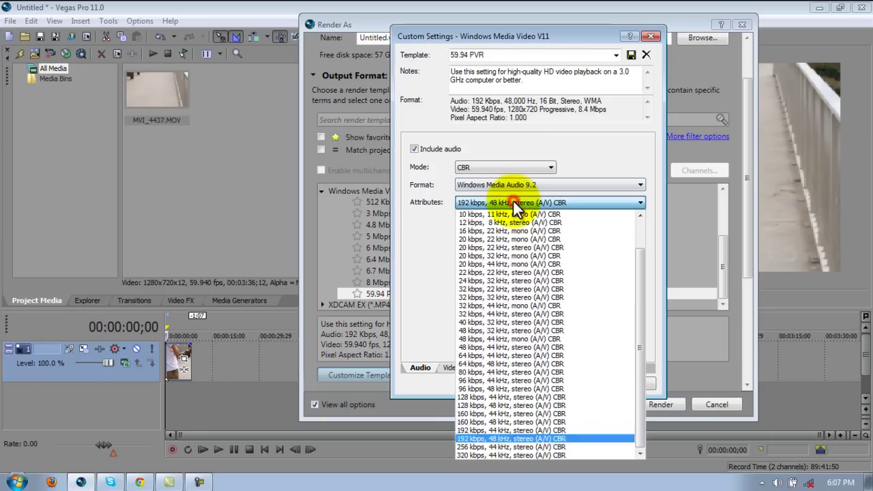
click(406, 242)
Step: Confirm 1280x720 at 59.94 fps and 8 Mbps, keep 3D on Use Project Settings, and save the template
click(452, 368)
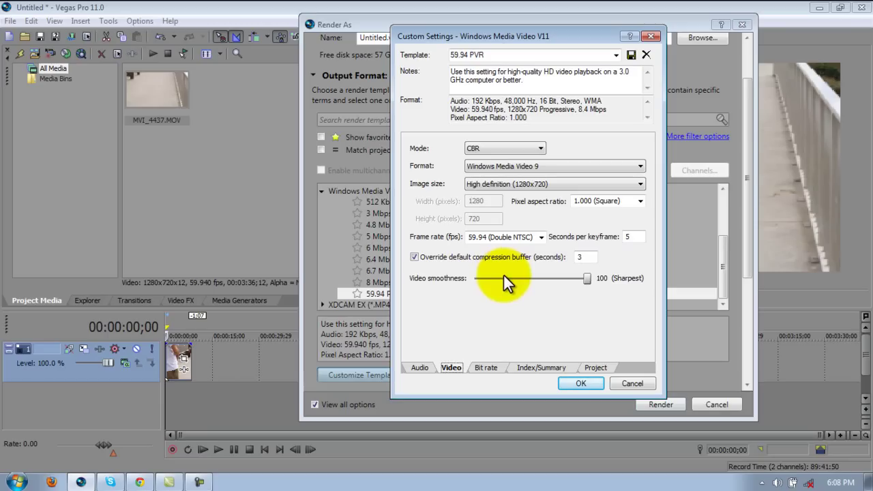
click(488, 367)
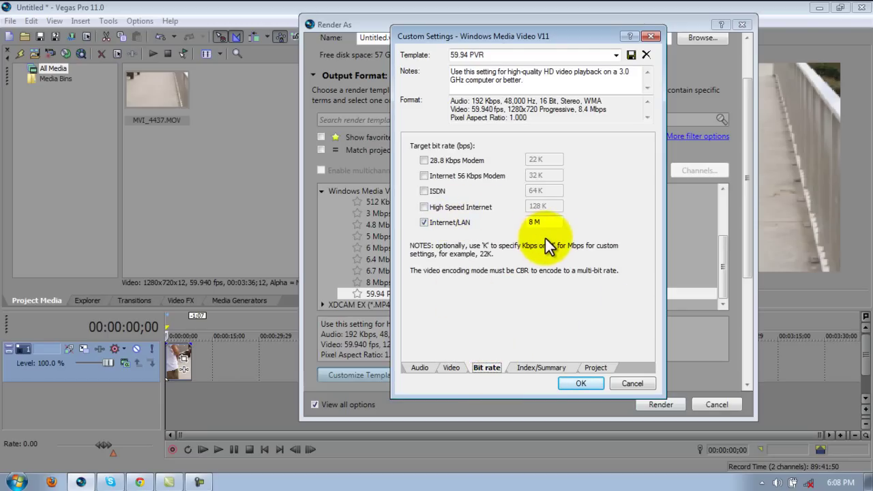
click(524, 370)
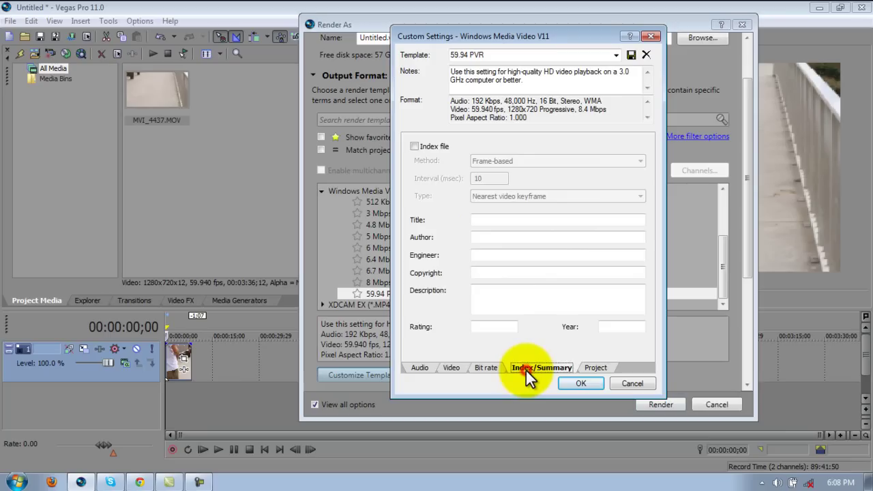
click(591, 368)
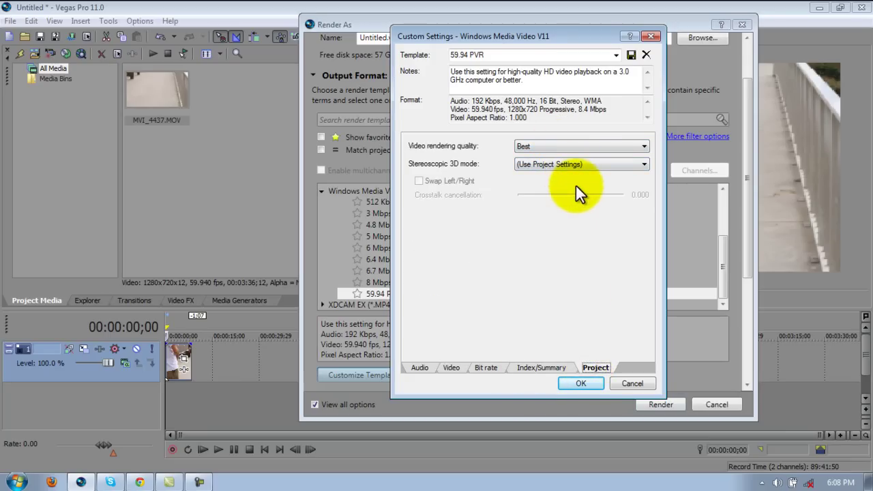
click(576, 164)
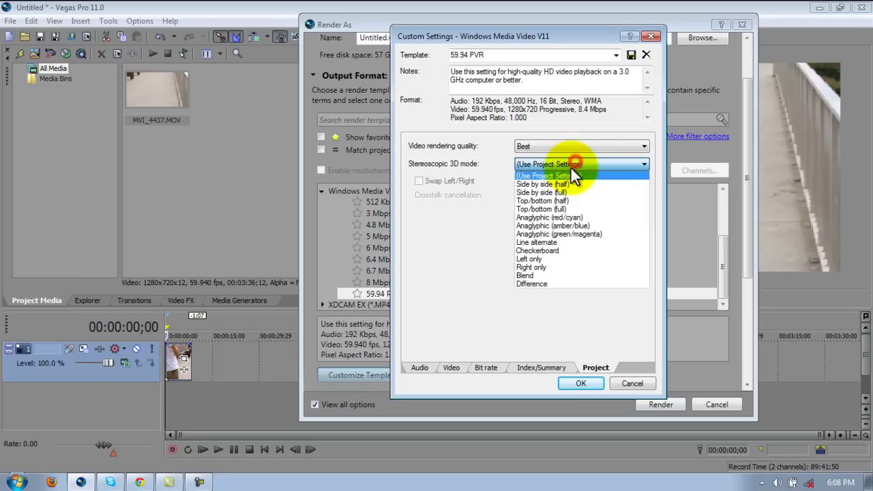
click(569, 174)
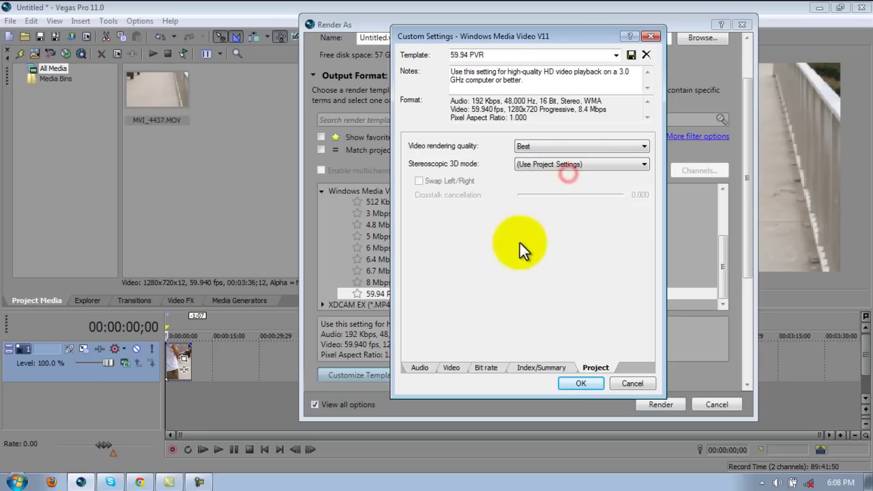
click(581, 383)
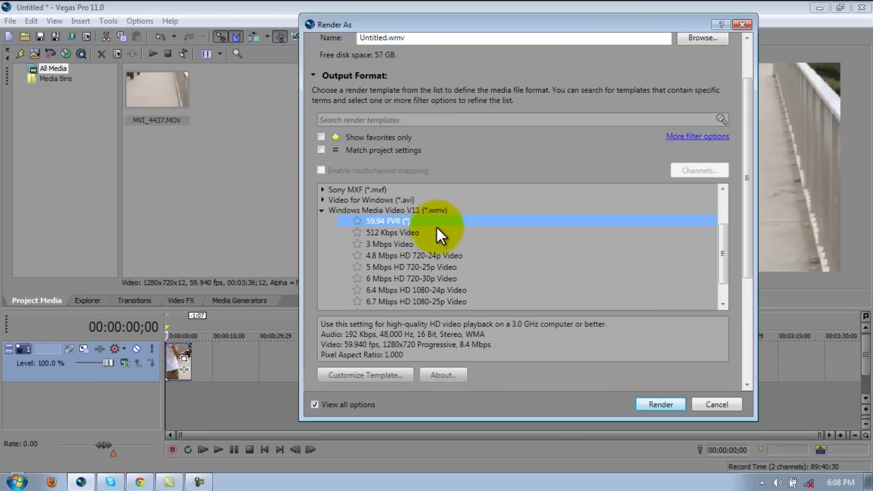
Step: Render the project to Untitled.wmv with the Windows Media Video V11 '59.94 PVR' template until it reaches 100 %
click(578, 246)
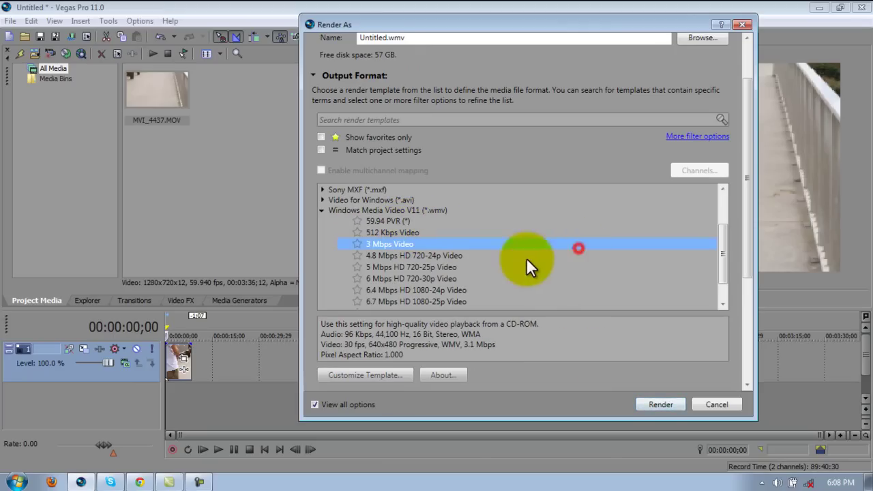
scroll(390, 293, down, 1)
click(390, 294)
click(677, 407)
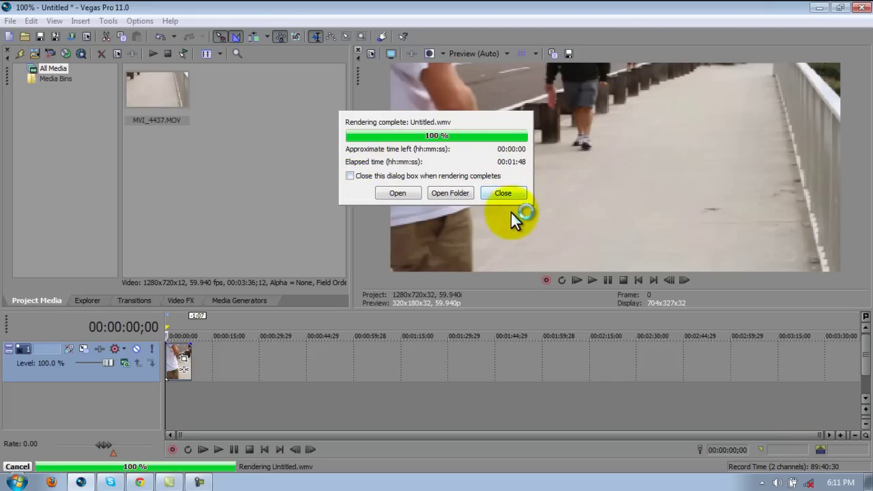
Step: Close the rendering-complete notice, then reopen File > Render As to check Untitled.wmv's output folder
click(502, 194)
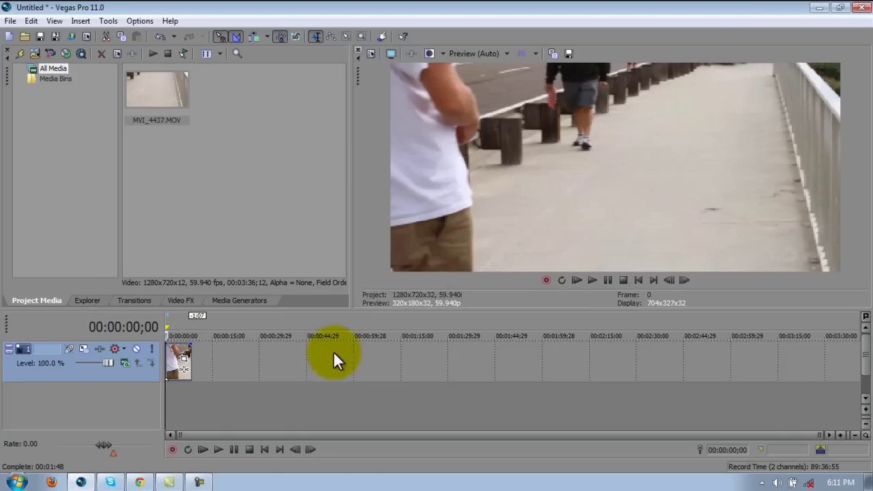
click(820, 8)
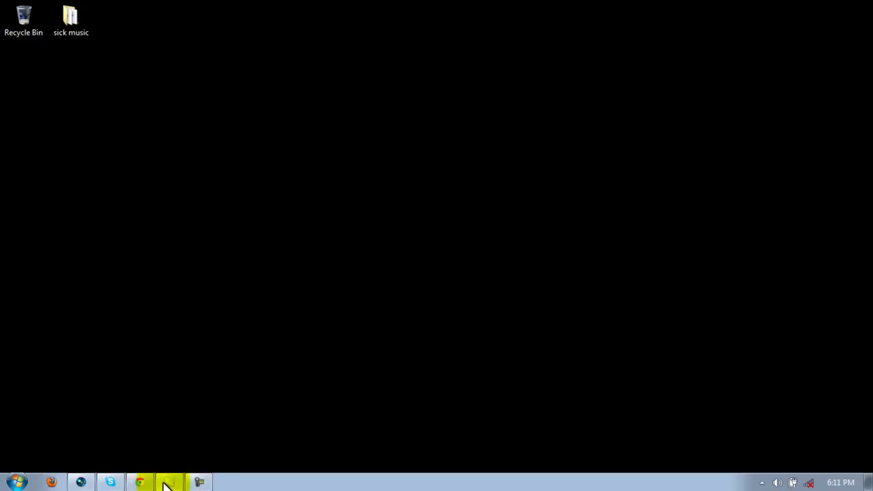
click(82, 482)
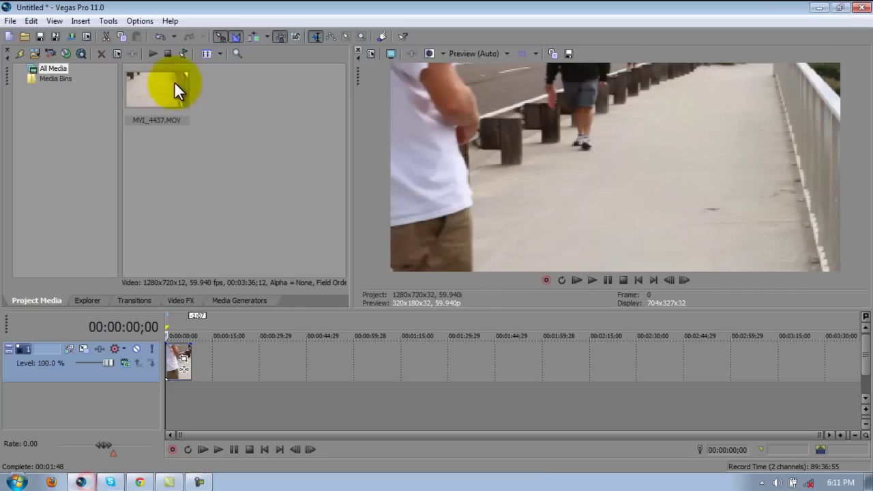
click(18, 20)
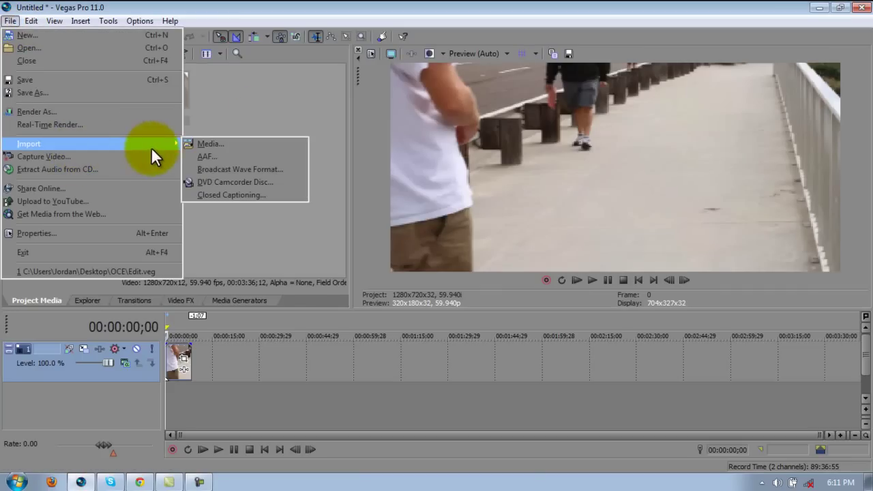
click(126, 111)
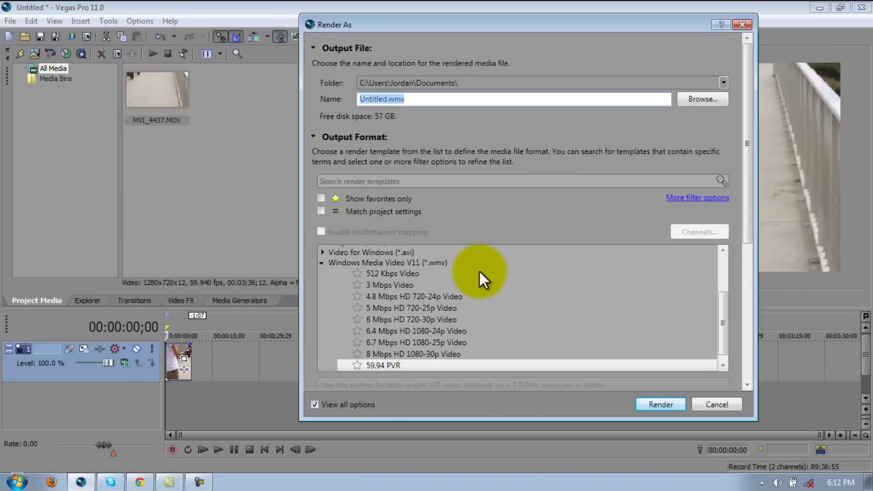
Step: Close Render As without rendering and open the Documents library from the Start menu
click(742, 24)
click(17, 482)
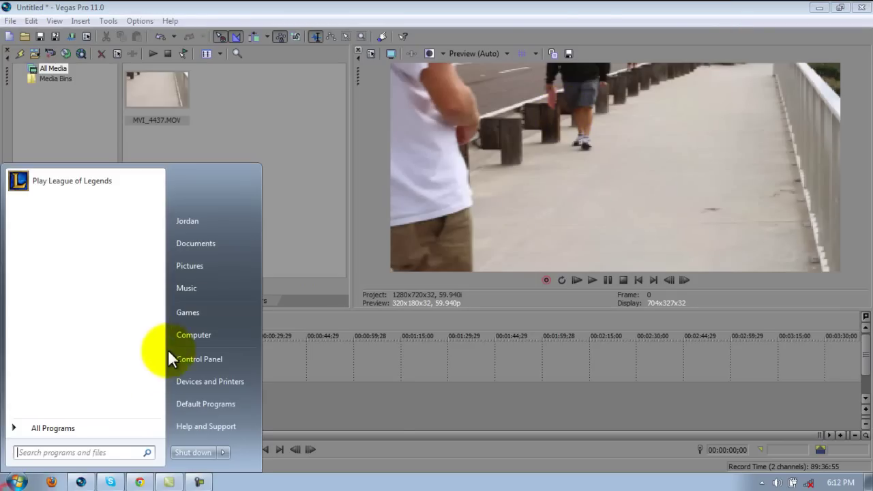
click(209, 243)
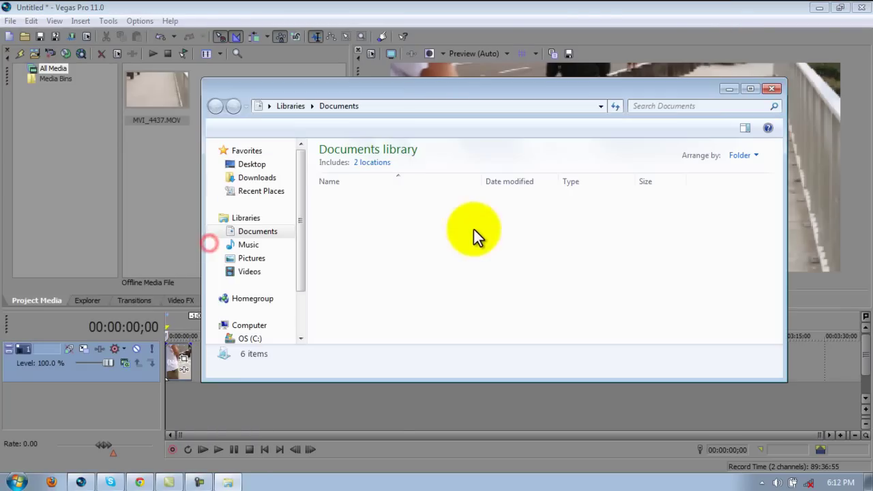
Step: Drag the rendered Untitled.wmv from Documents onto the desktop and close Explorer
click(825, 8)
click(356, 259)
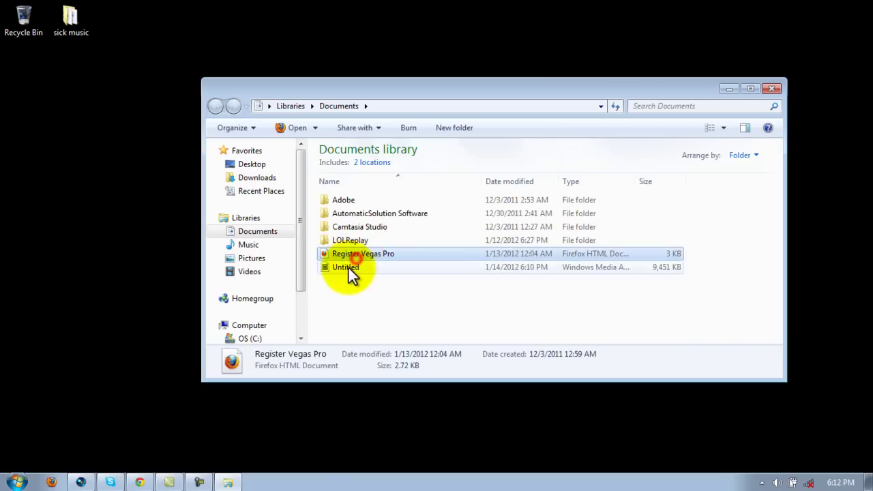
click(348, 270)
drag(177, 160, 124, 169)
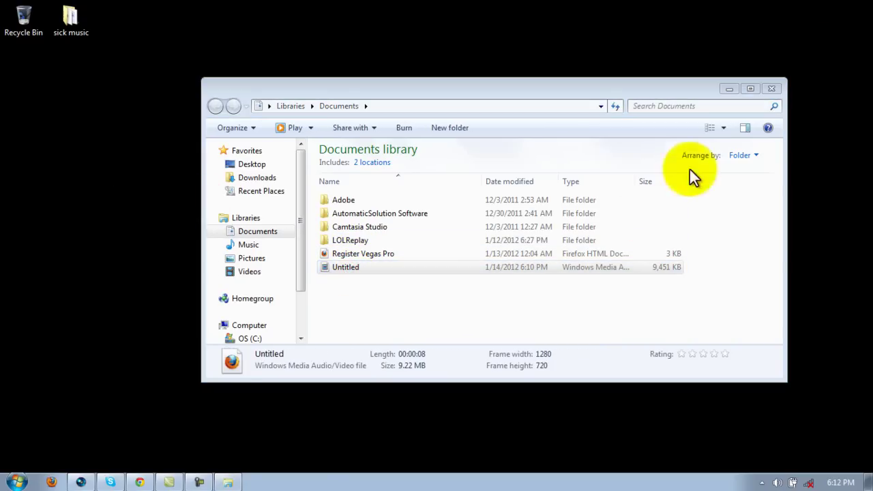
click(772, 89)
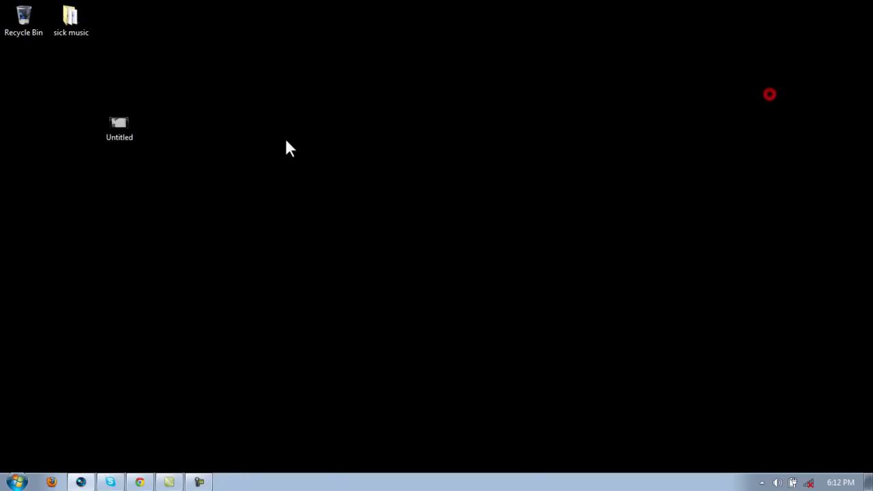
right_click(131, 140)
click(152, 148)
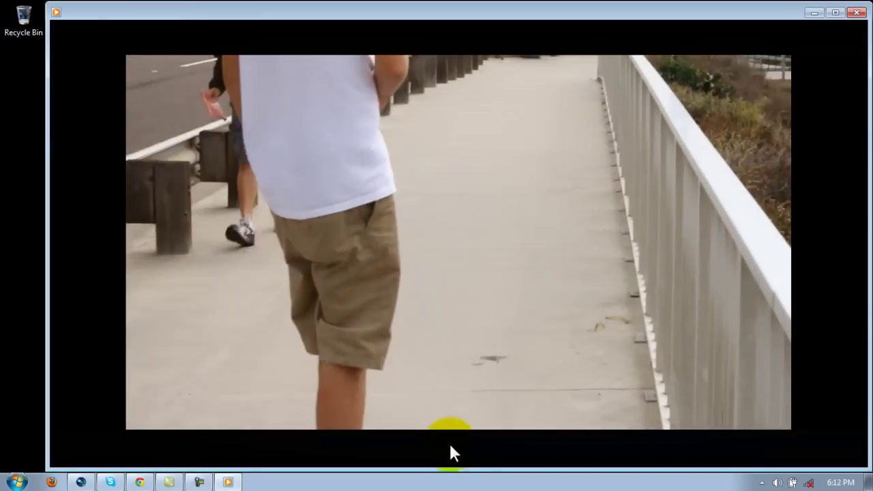
click(450, 452)
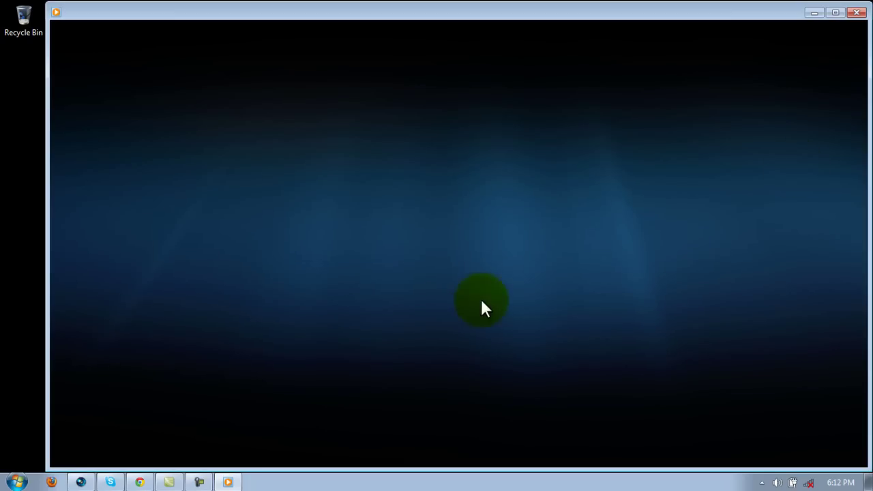
click(857, 13)
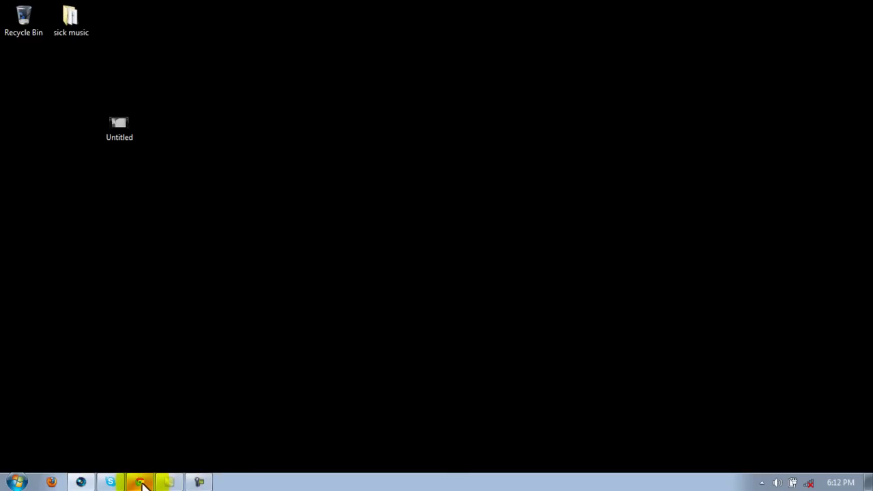
Step: Scrub through the MVI_4437 event on the timeline and return the cursor to the project start
click(87, 481)
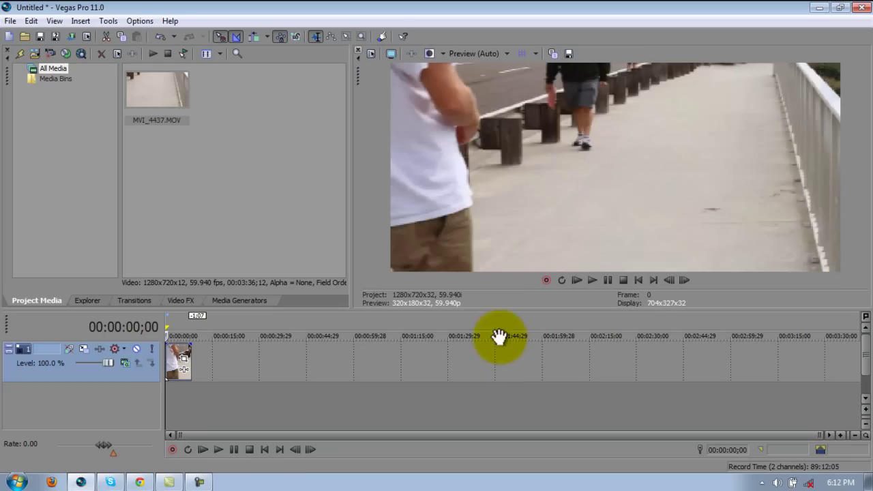
click(173, 352)
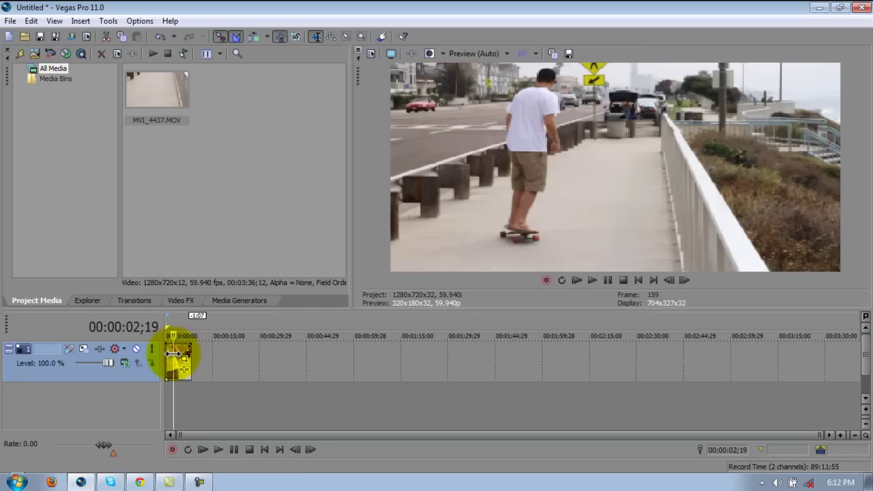
key(Home)
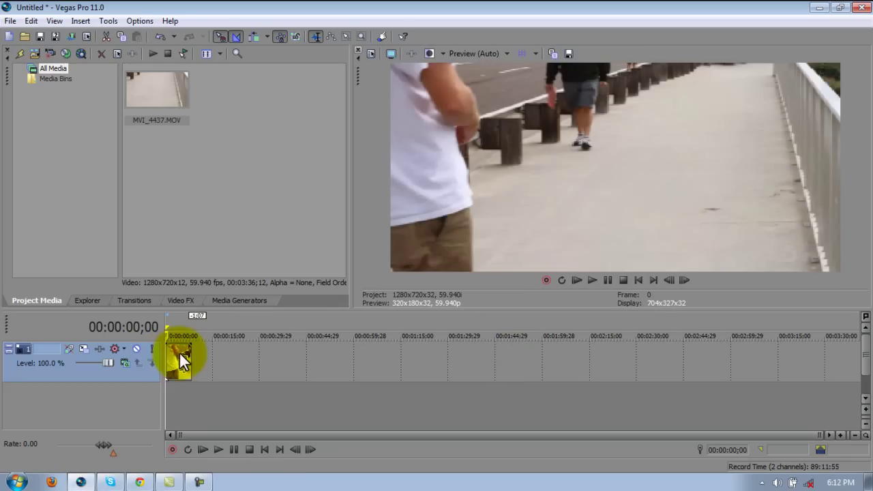
click(175, 350)
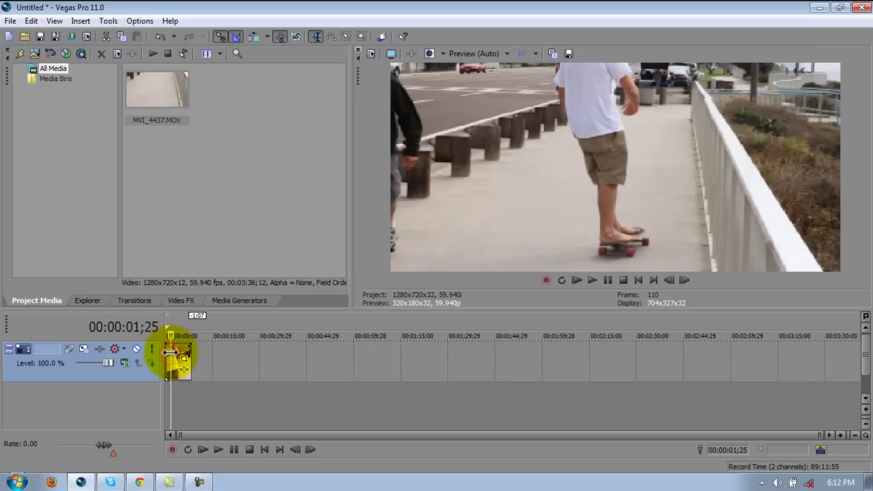
key(Home)
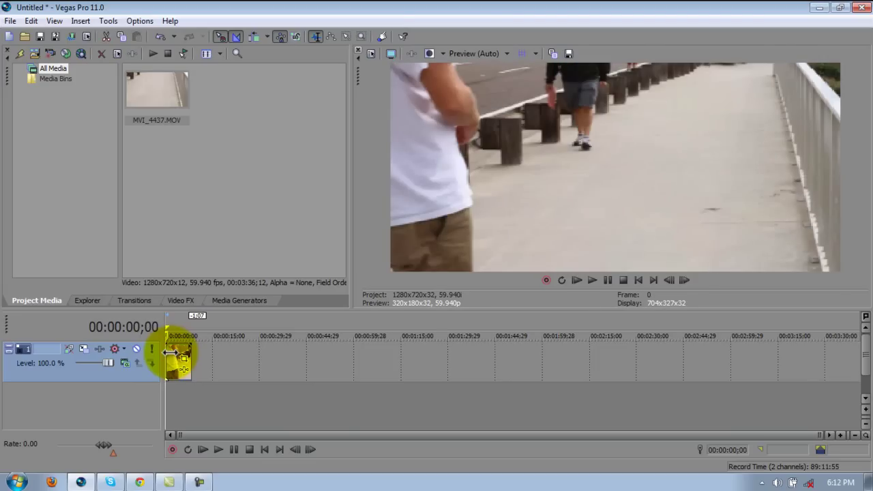
click(200, 362)
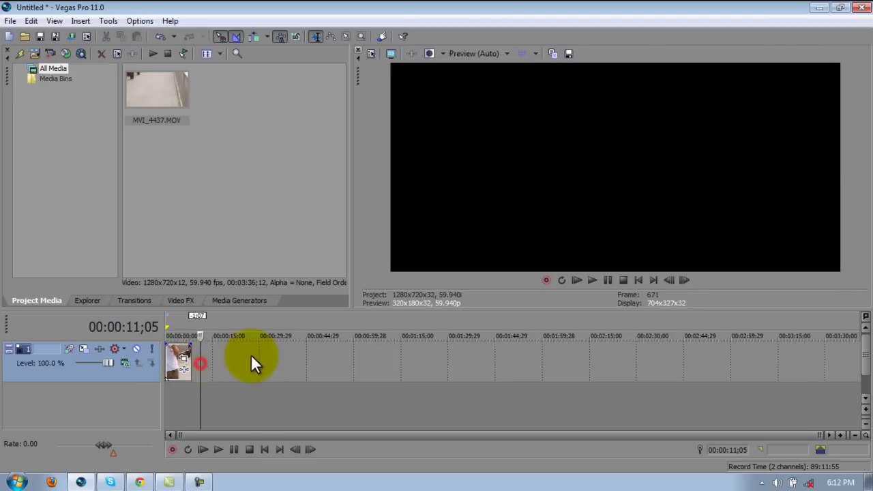
click(299, 353)
click(215, 356)
click(177, 358)
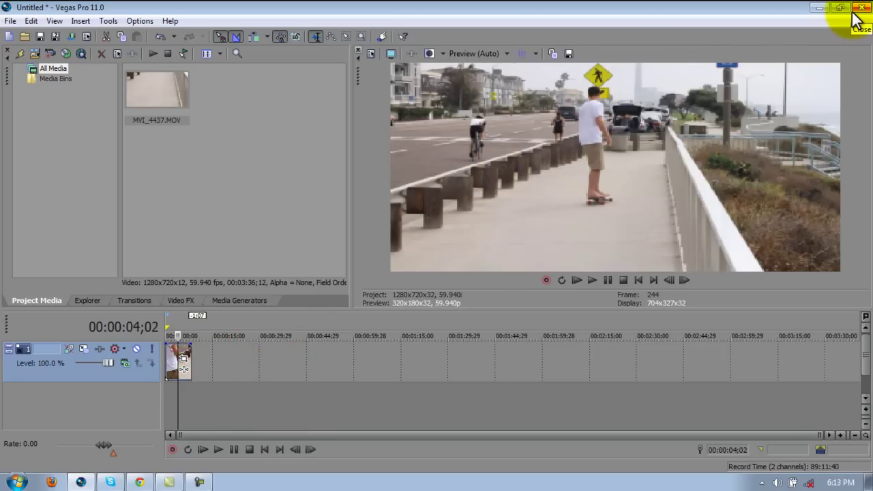
key(Home)
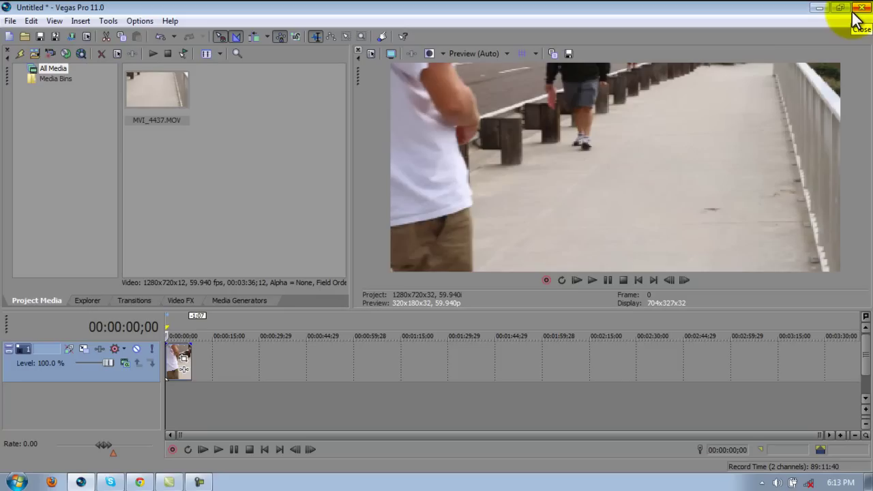